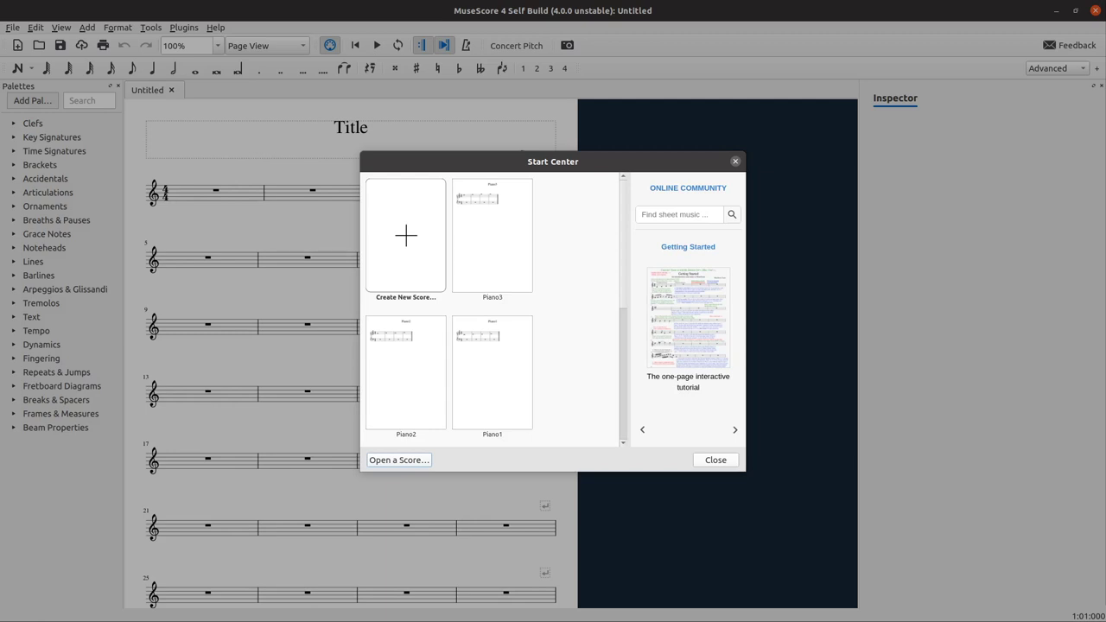
Close the Start Center to reveal the blank untitled 4/4 treble-clef score
left_click(735, 161)
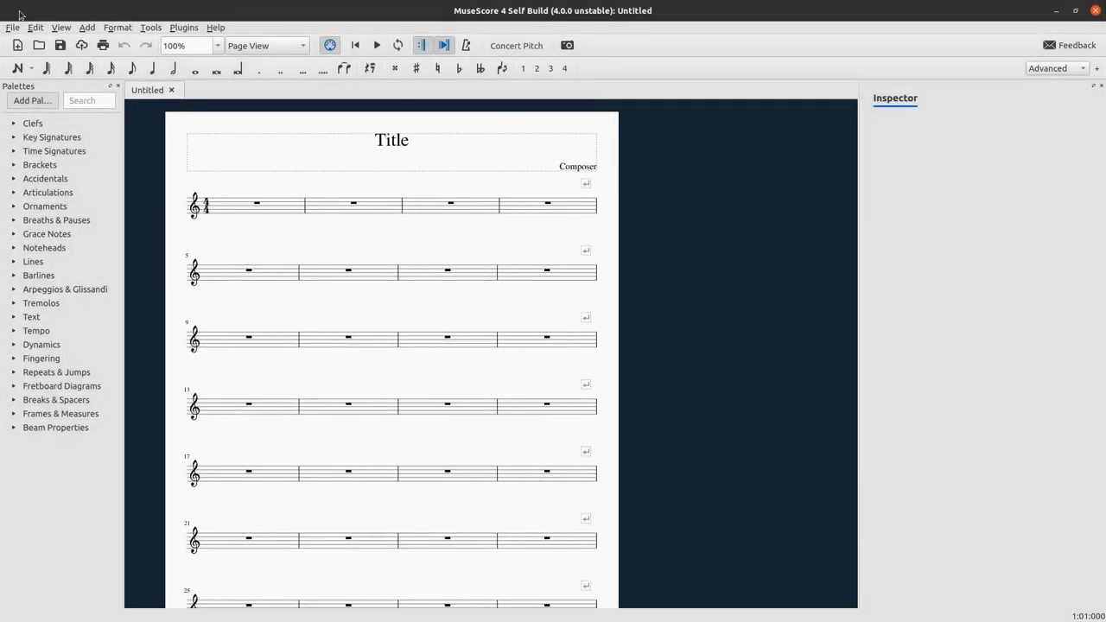
Open the recent album albumSaveTest2.msca and dock its Album Manager on the right
left_click(10, 28)
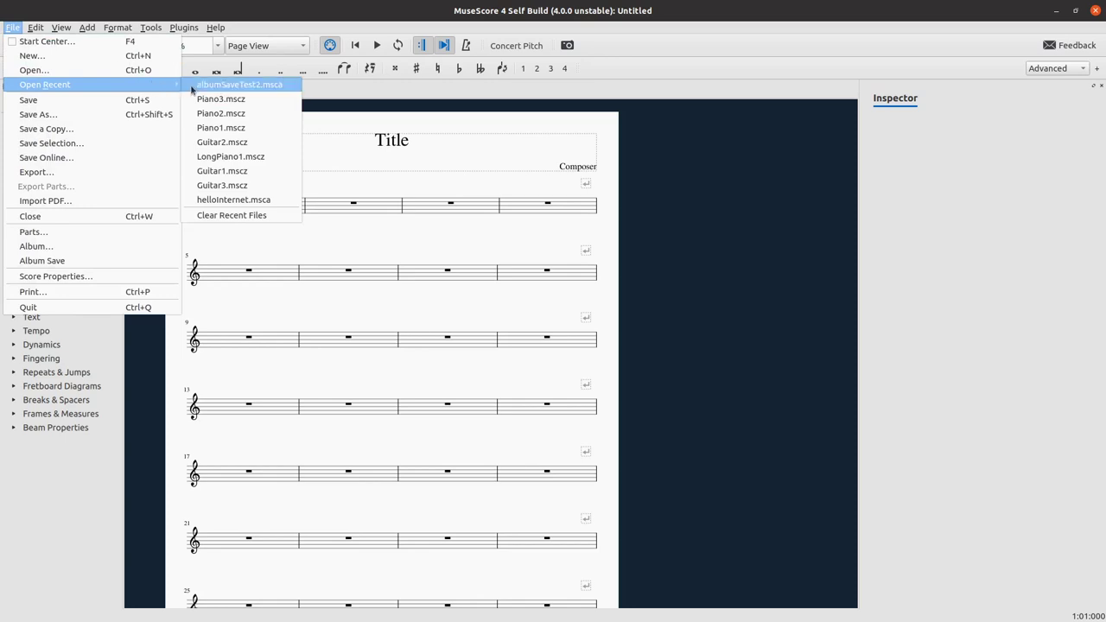
left_click(191, 88)
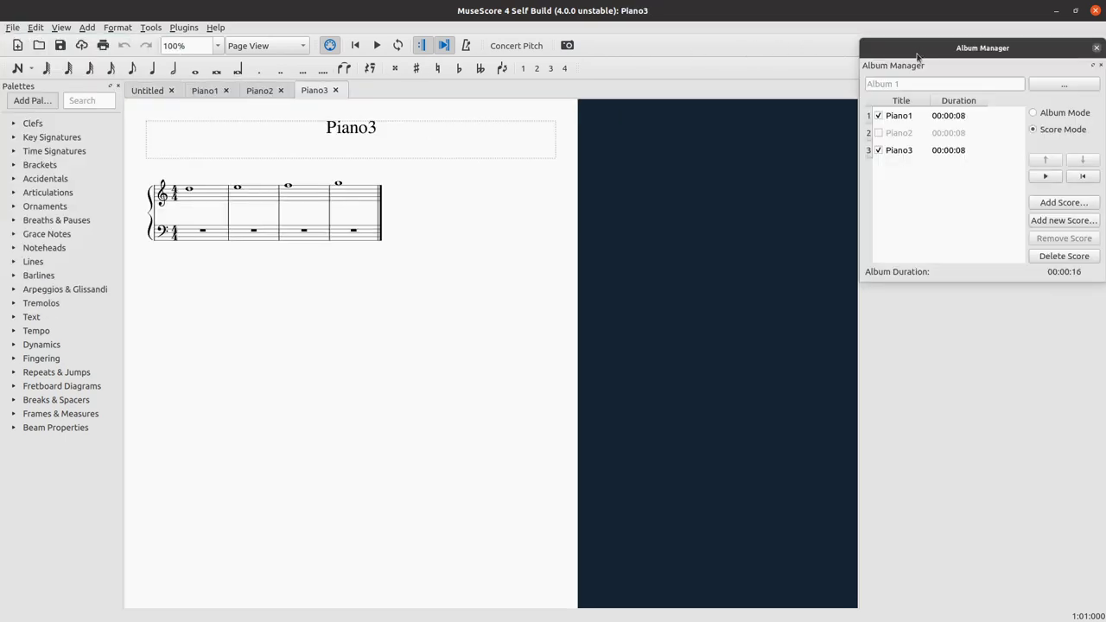
left_click_drag(915, 69, 918, 104)
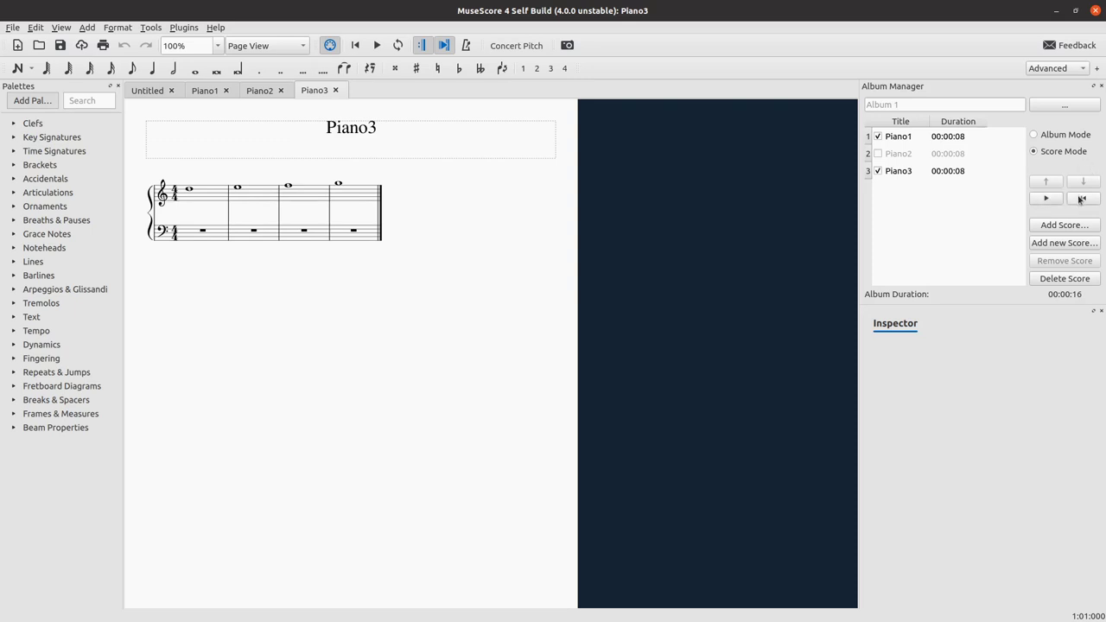
Switch the album to Album Mode and reposition the combined album score page
left_click(1033, 135)
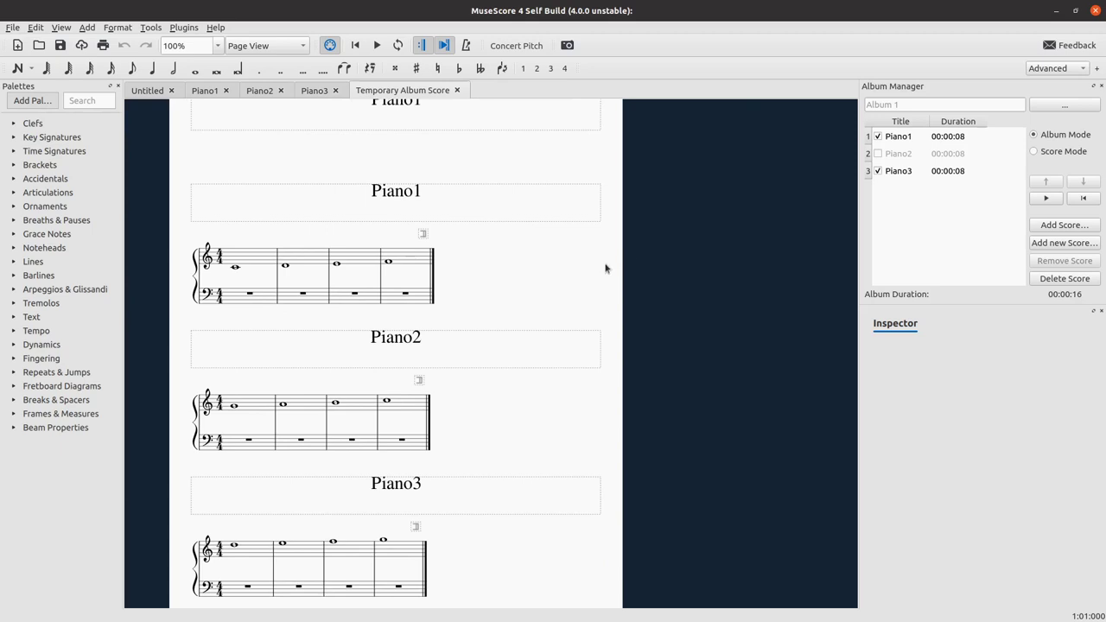
left_click_drag(619, 274, 680, 329)
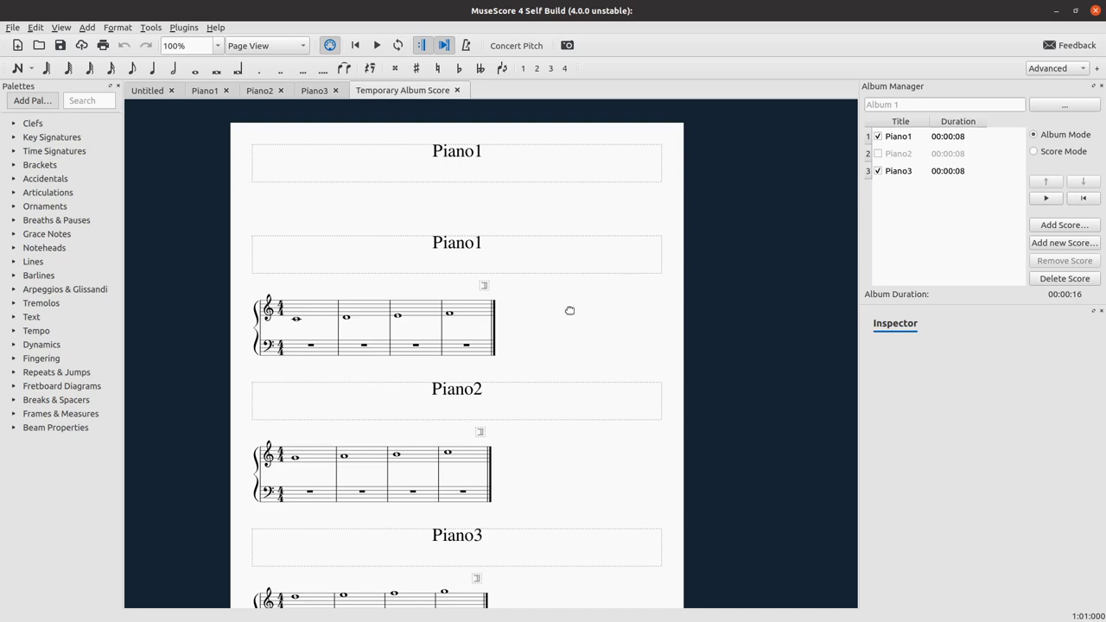
left_click_drag(575, 309, 592, 282)
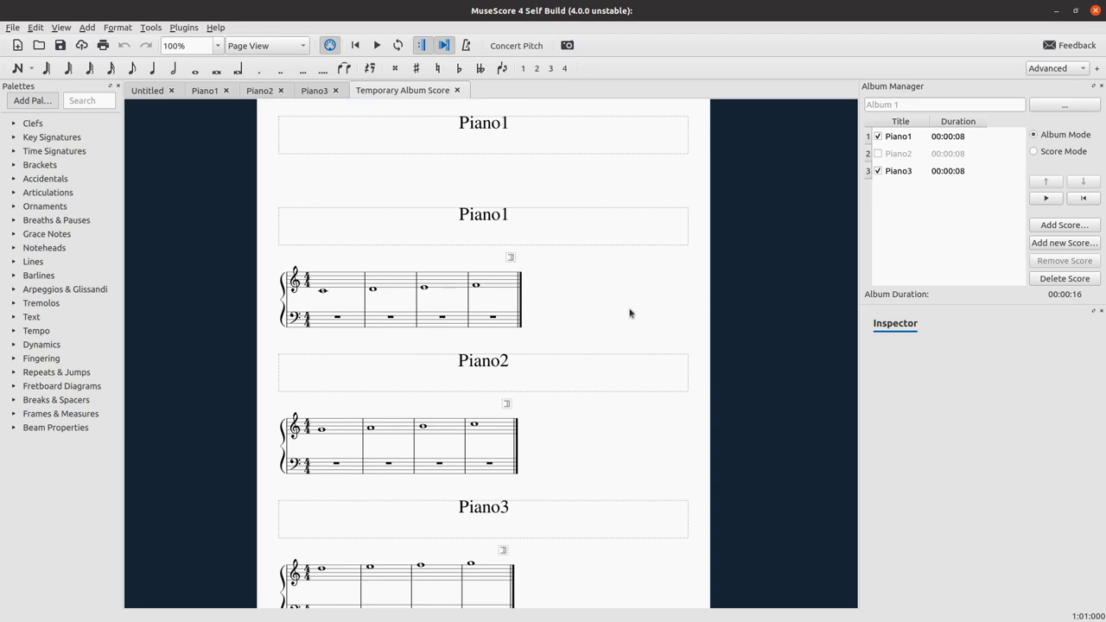
Inspect the section break after Piano1 in the Section breaks settings
left_click(510, 257)
left_click(980, 470)
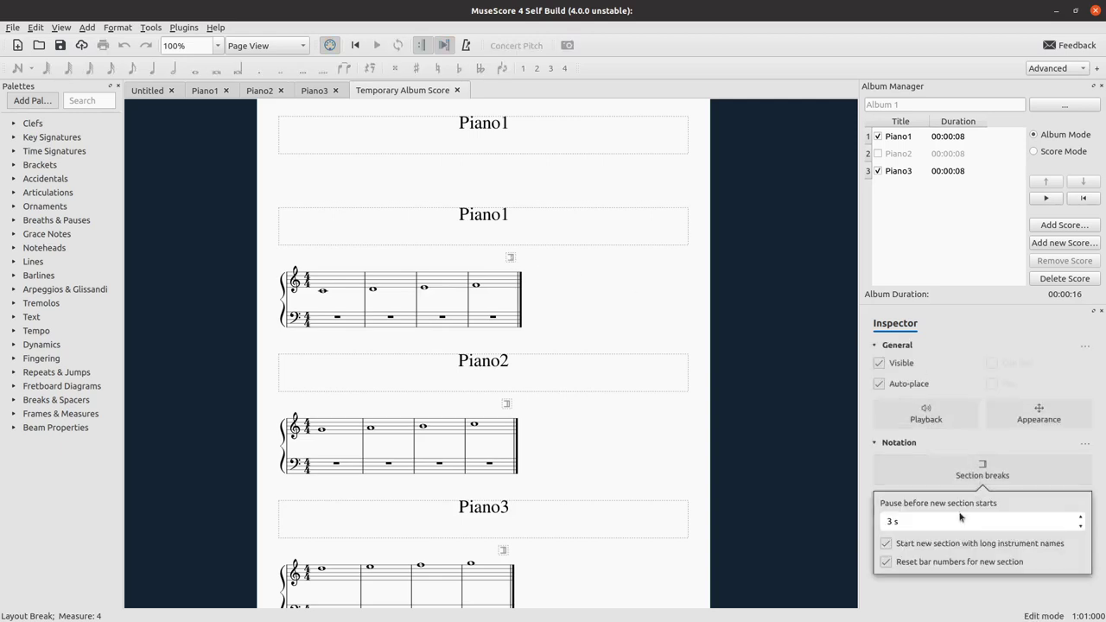
left_click_drag(741, 380, 766, 363)
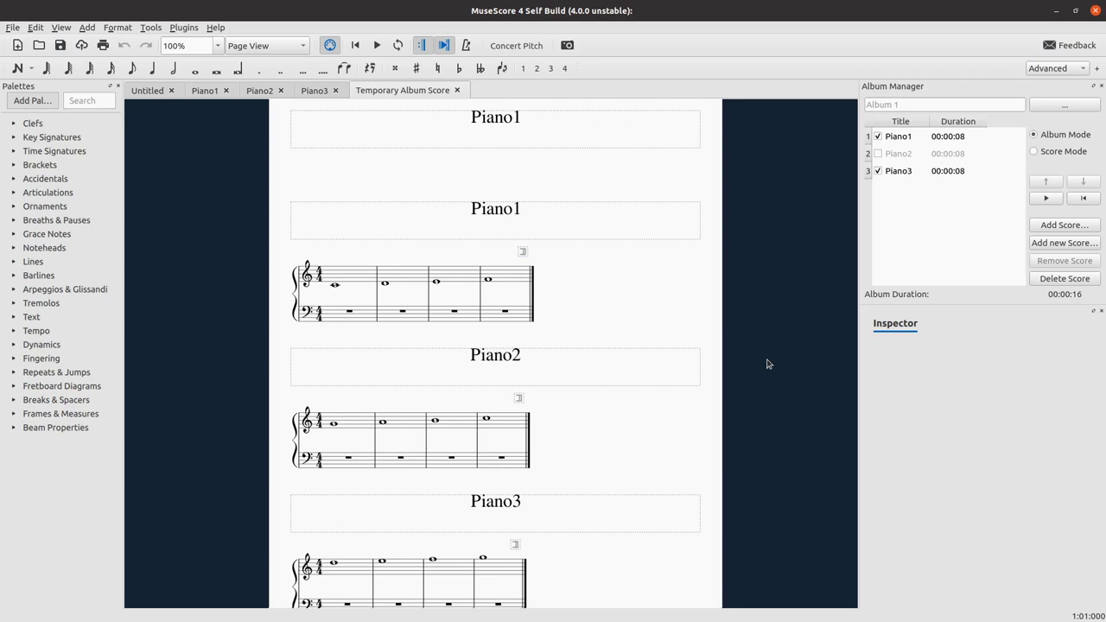
left_click(914, 155)
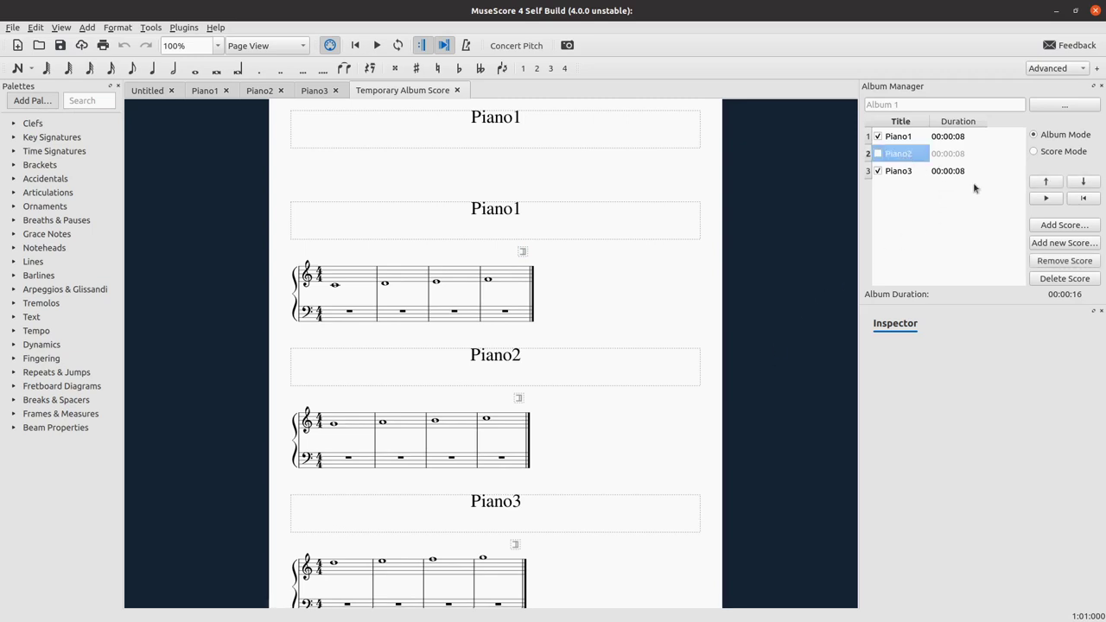
left_click(1083, 182)
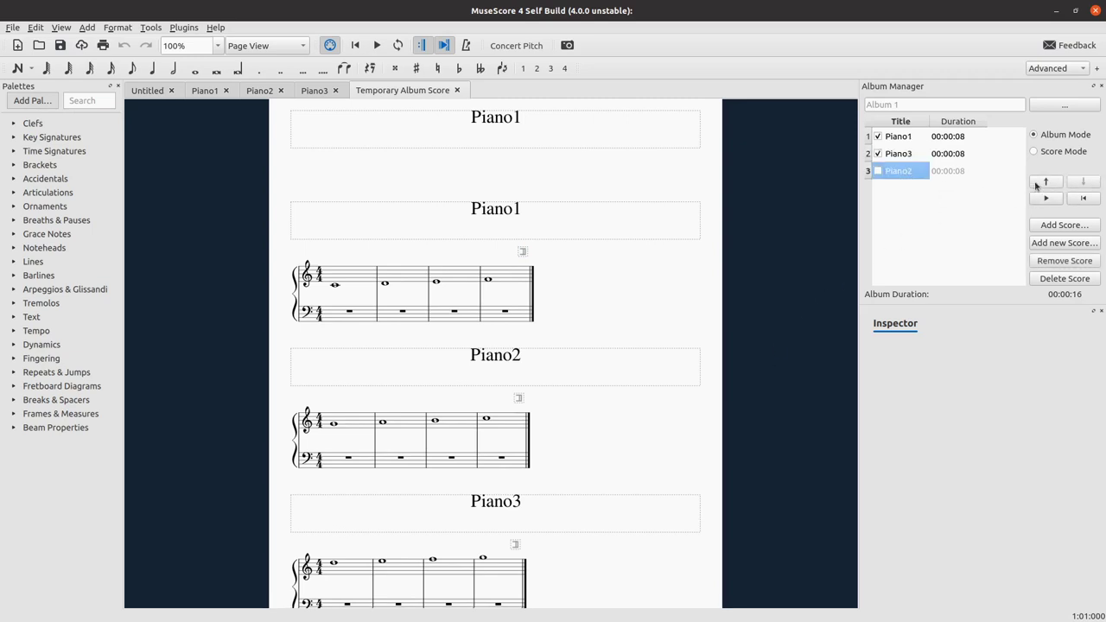
left_click(1045, 181)
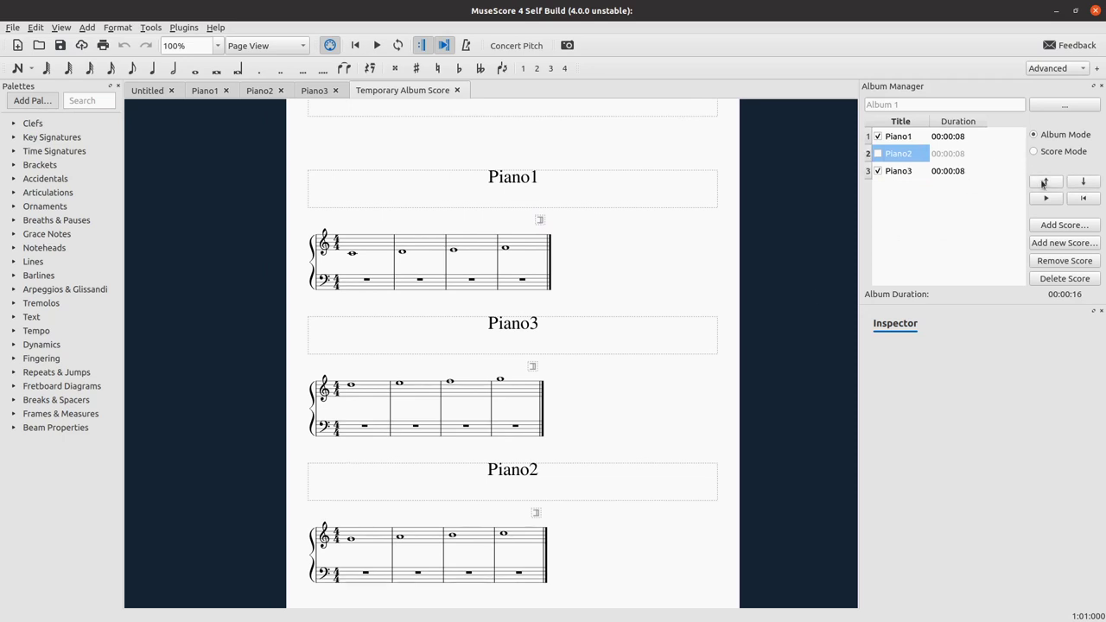
left_click(899, 136)
left_click(1083, 181)
left_click(1045, 181)
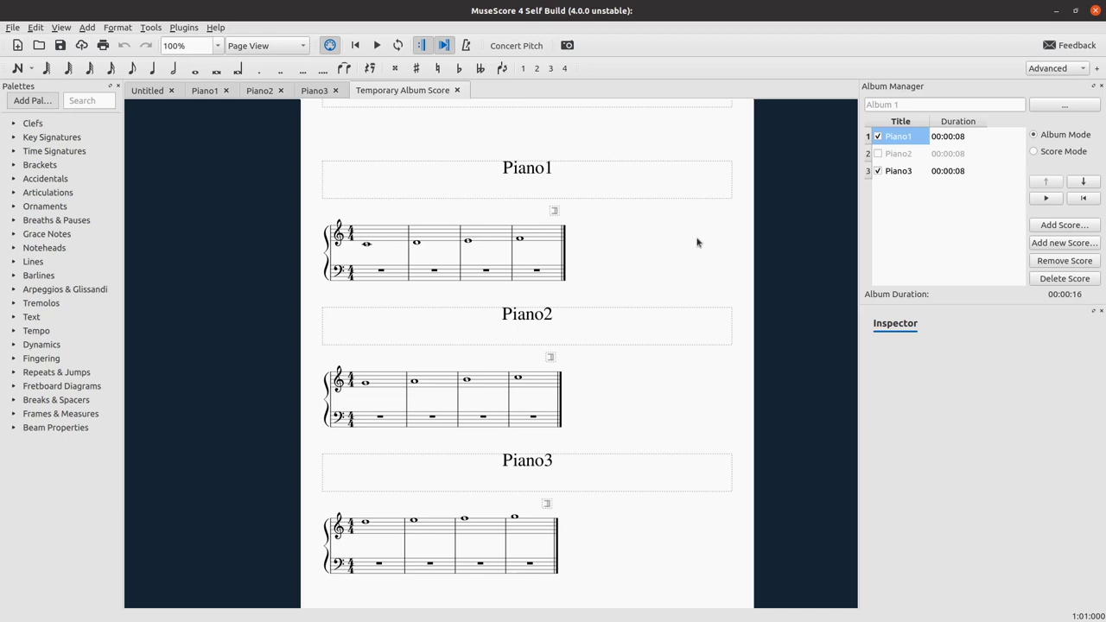
left_click(1048, 200)
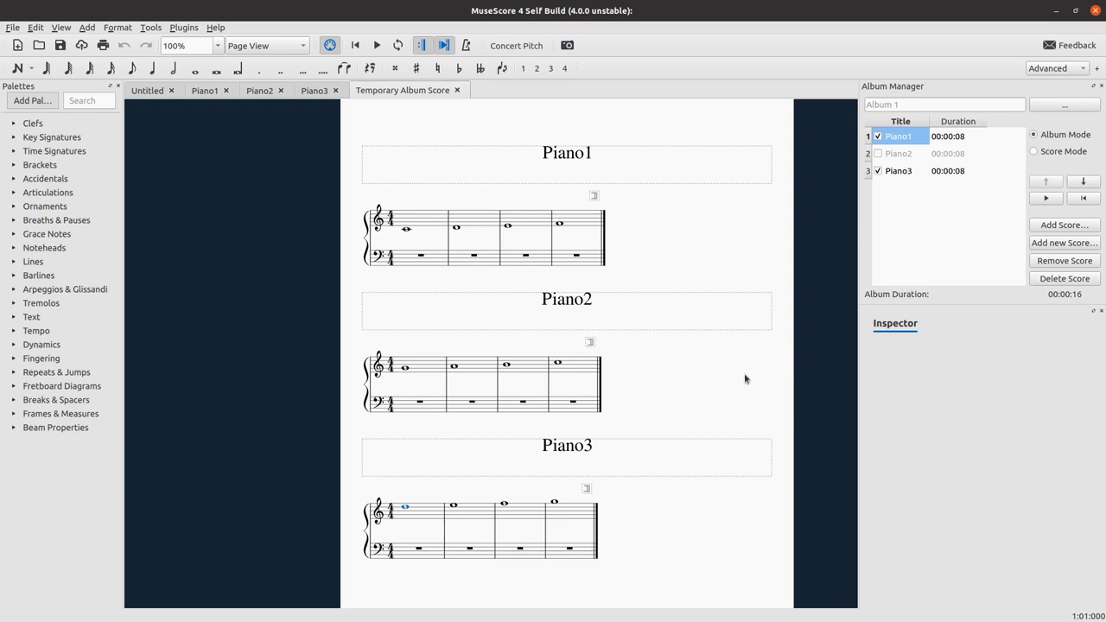
left_click_drag(745, 378, 721, 384)
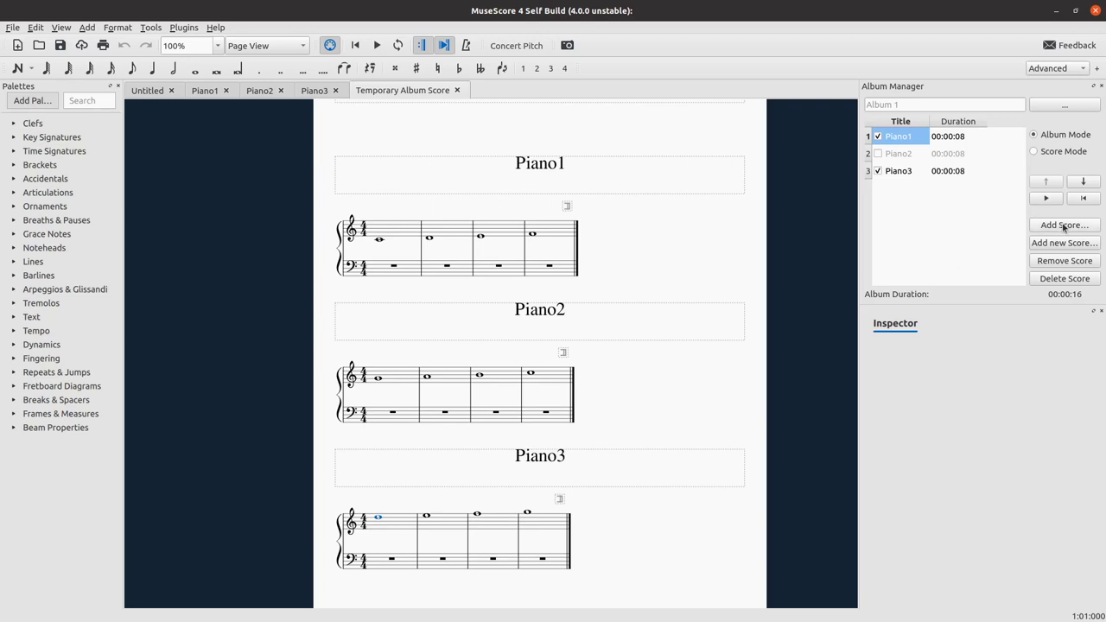
left_click_drag(644, 238, 747, 236)
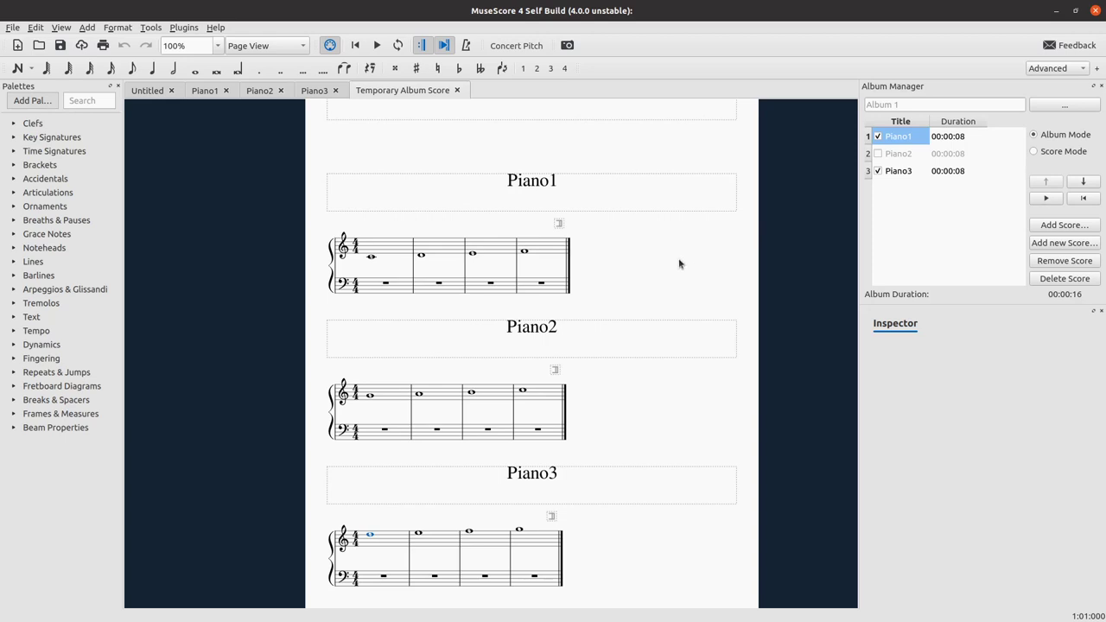
left_click_drag(682, 265, 687, 259)
left_click(1047, 200)
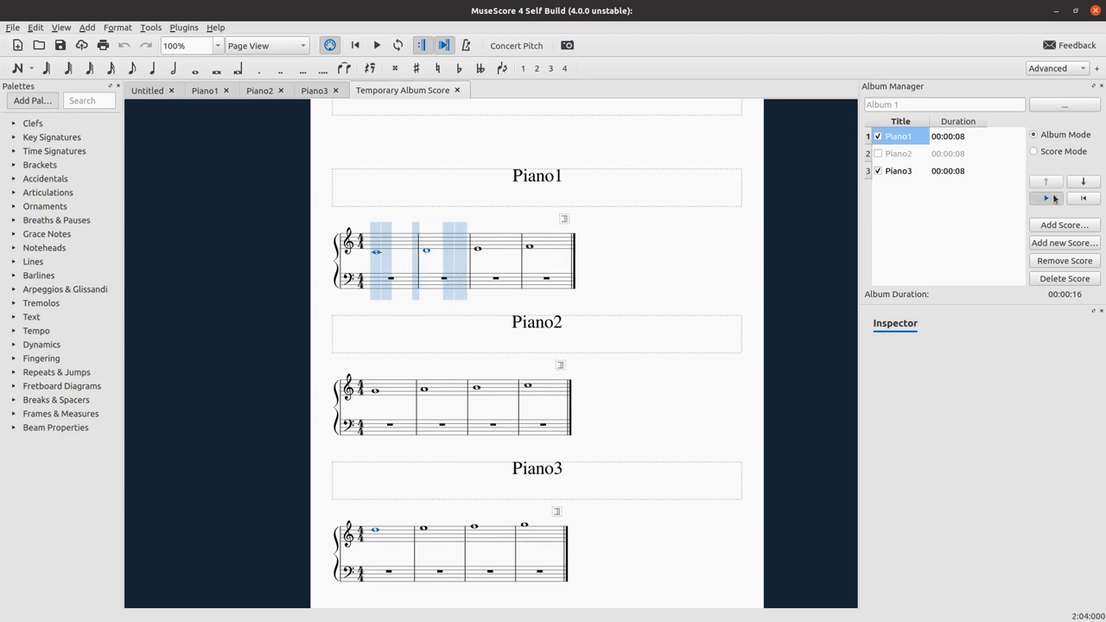
left_click(1053, 199)
left_click(1036, 195)
left_click(1037, 196)
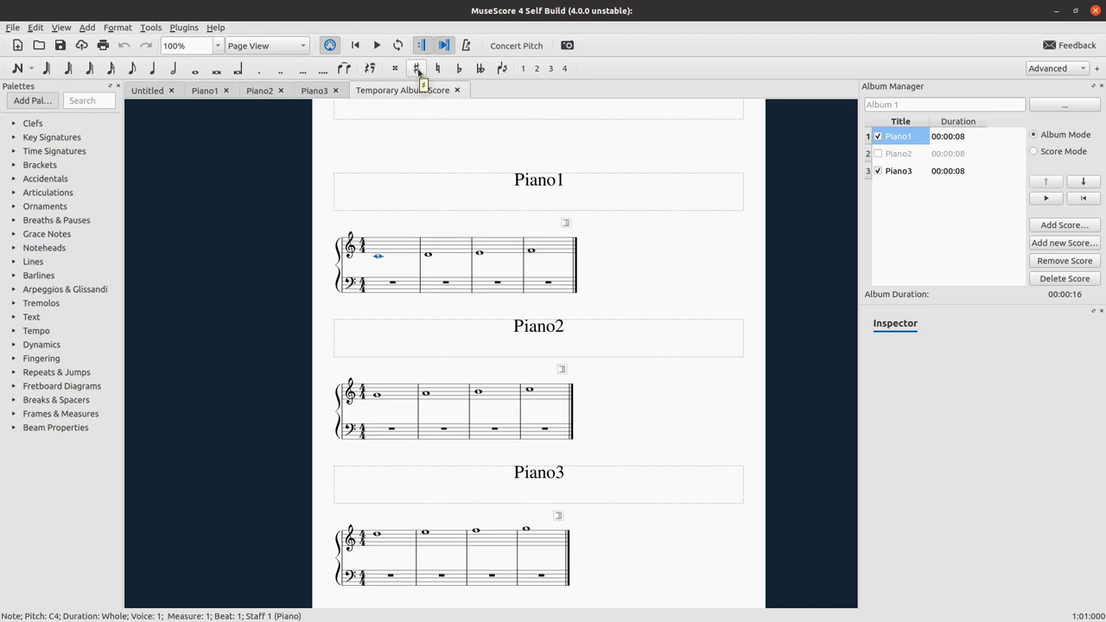
left_click(418, 69)
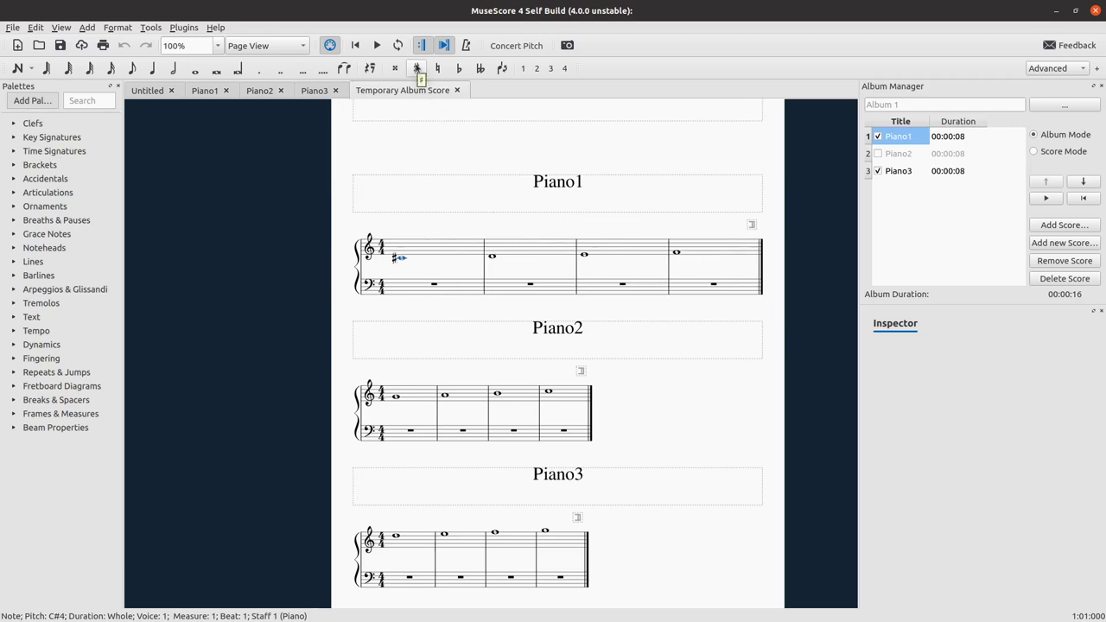
left_click_drag(612, 153, 602, 145)
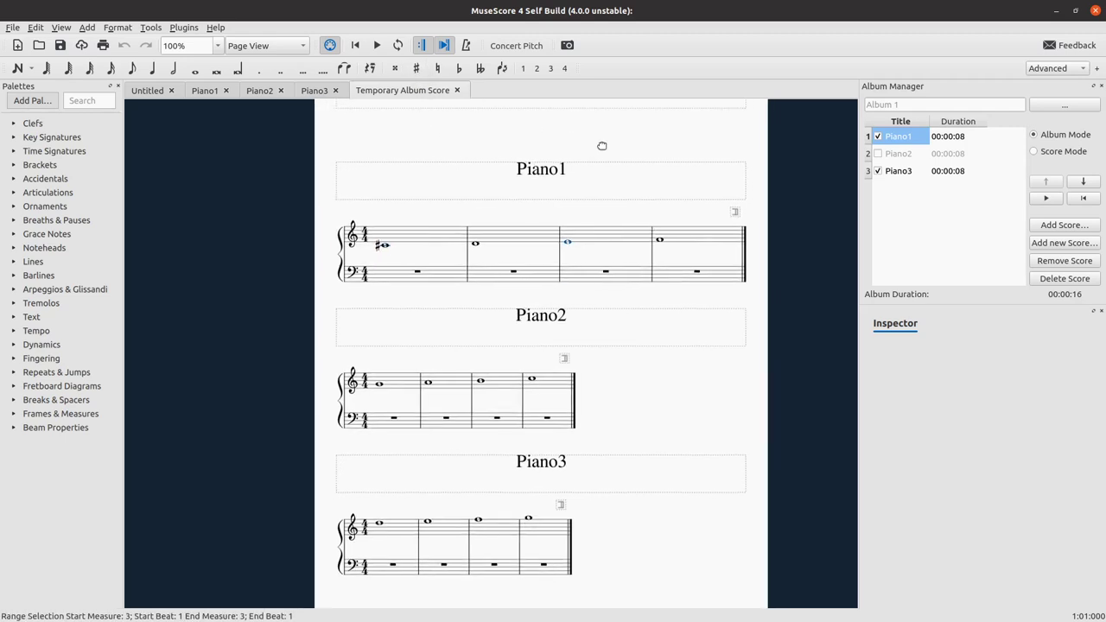
left_click(382, 246)
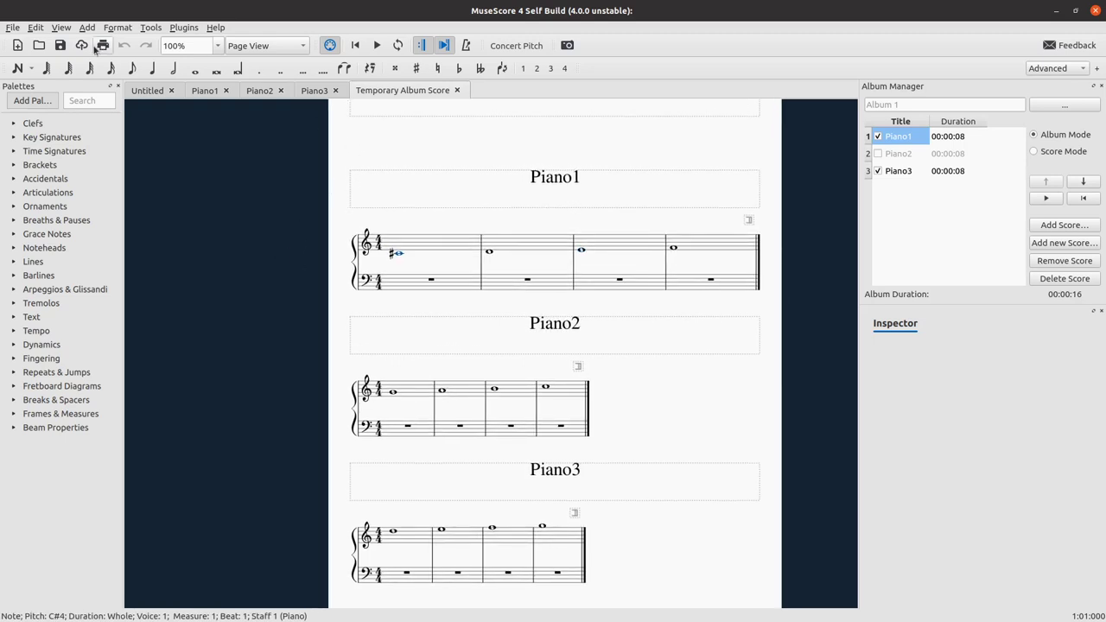
left_click(208, 95)
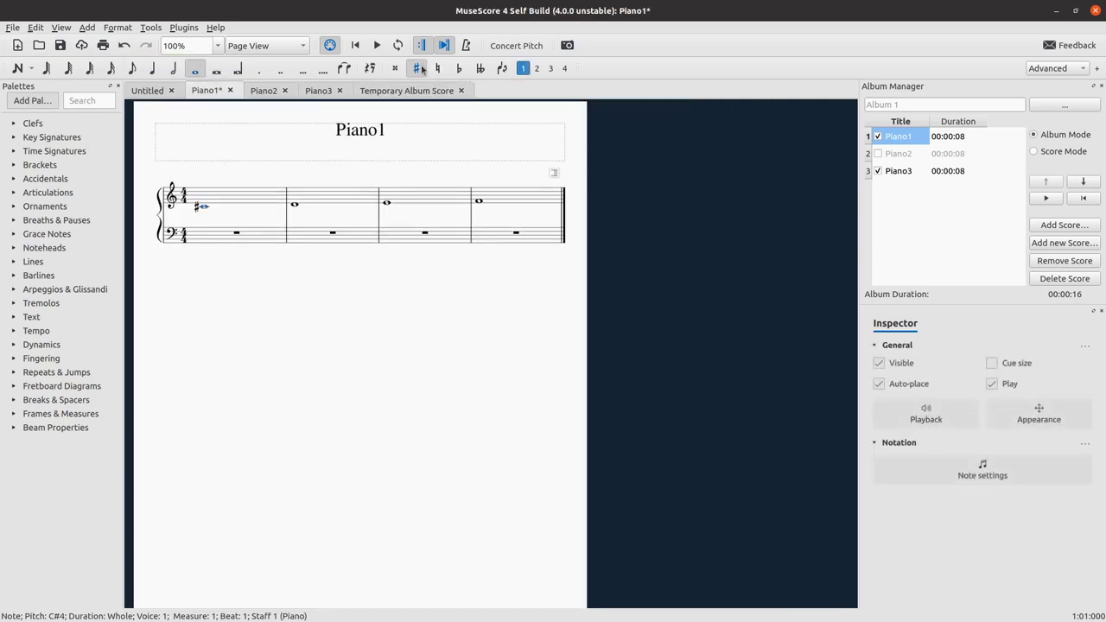
left_click(421, 69)
left_click(409, 91)
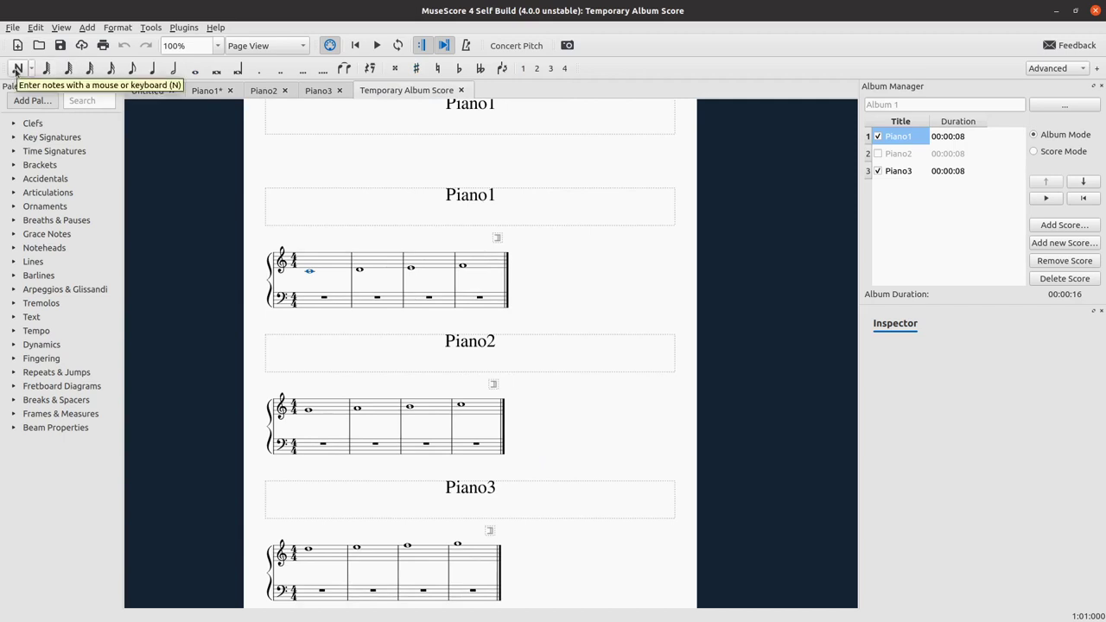
Enter rising quarter notes C3 through B3 in Piano1's bass staff across measures 1–2
left_click(17, 69)
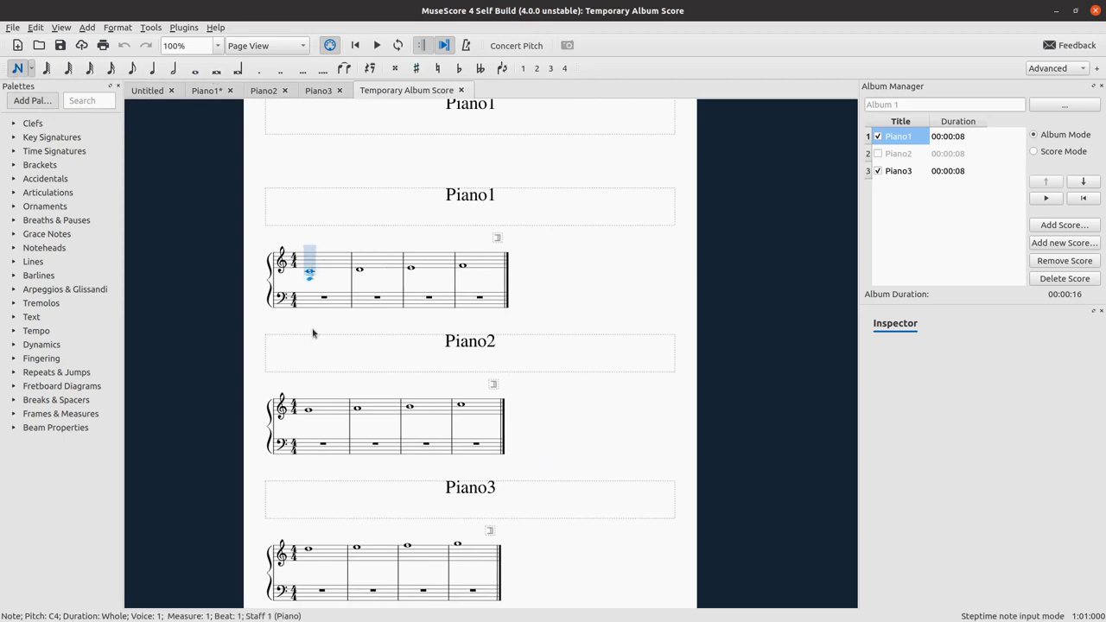
left_click(309, 300)
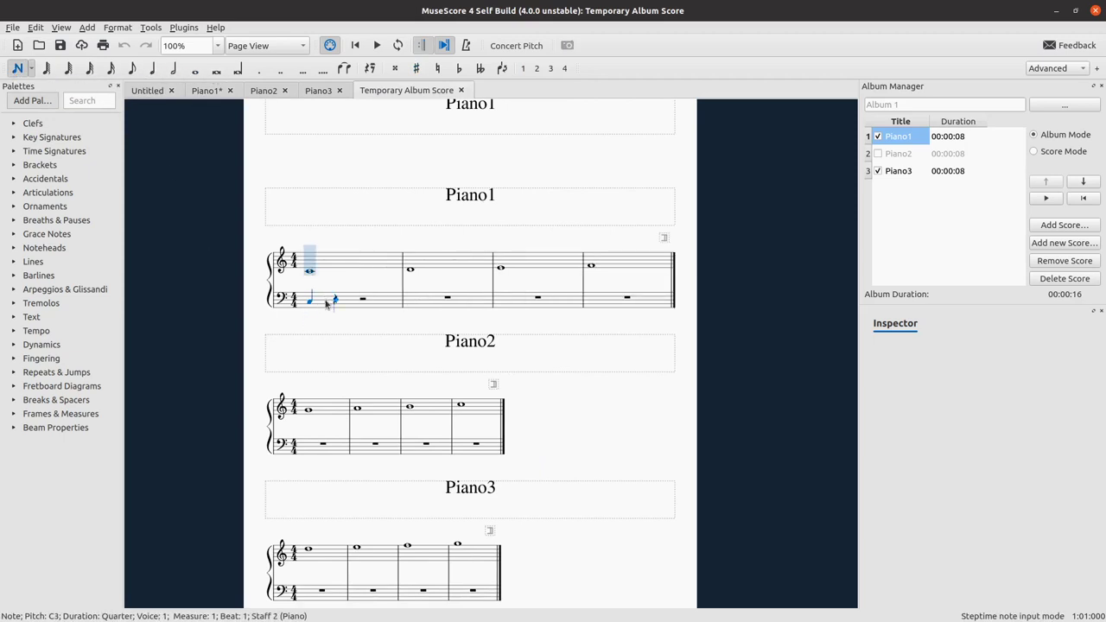
left_click(334, 300)
left_click(358, 298)
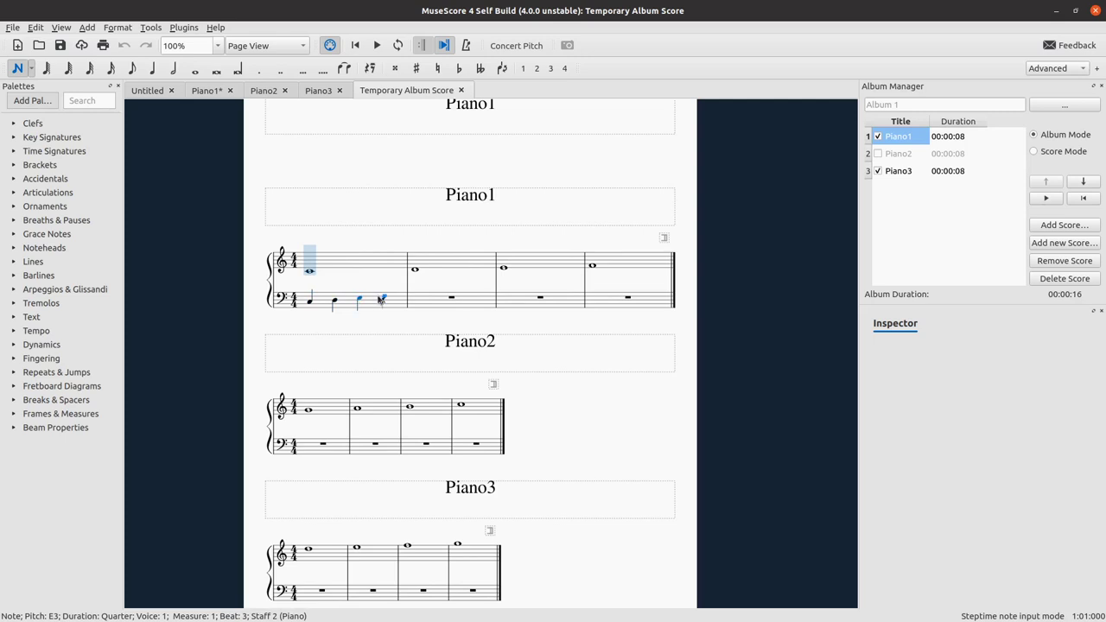
left_click(381, 298)
left_click(417, 298)
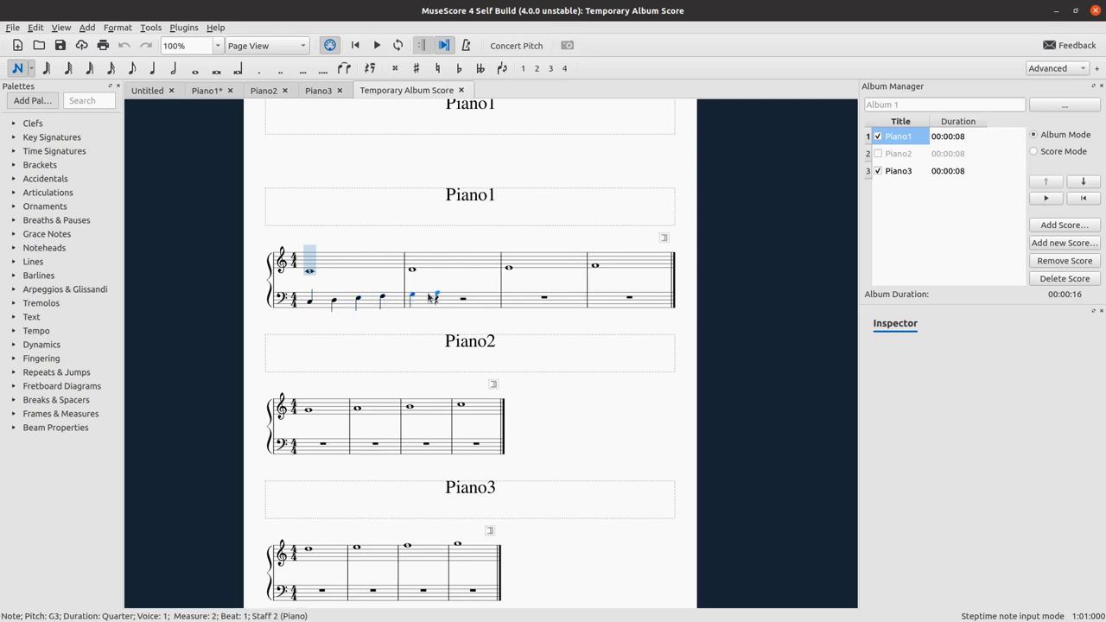
left_click(435, 295)
left_click(458, 294)
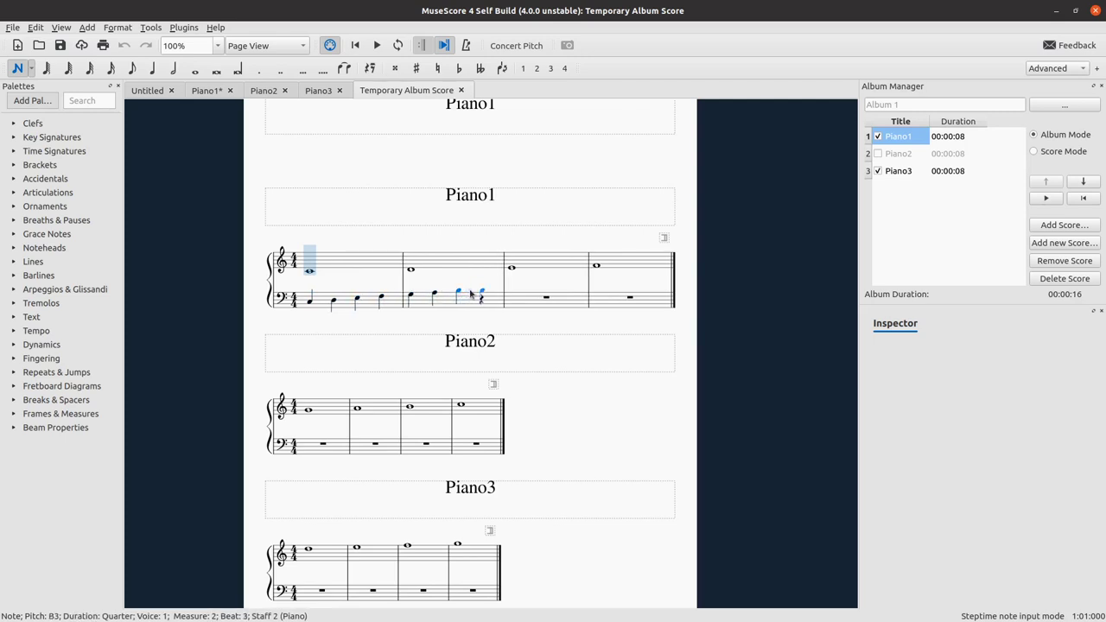
Add a C4 quarter on bar 2 beat 4, then play the album and review Piano1
left_click(482, 291)
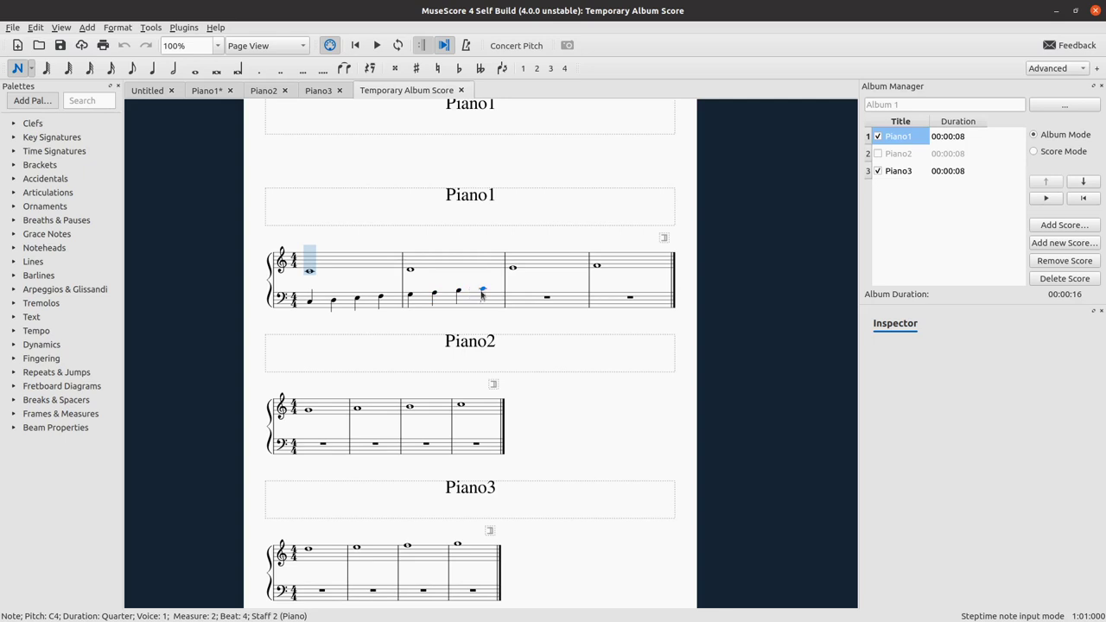
left_click(17, 69)
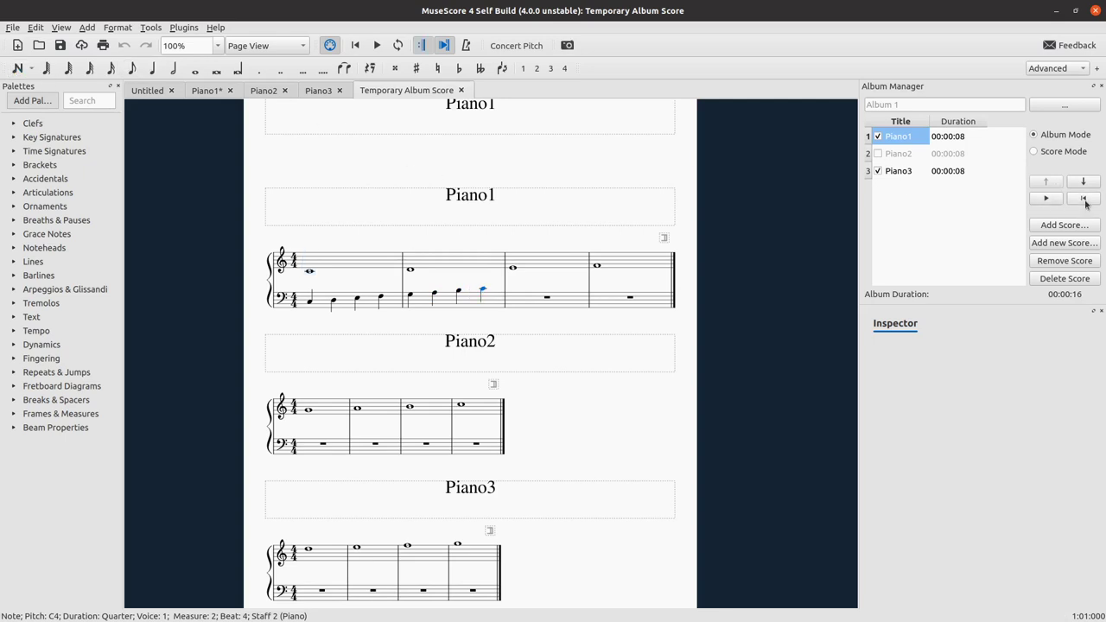
left_click(1057, 201)
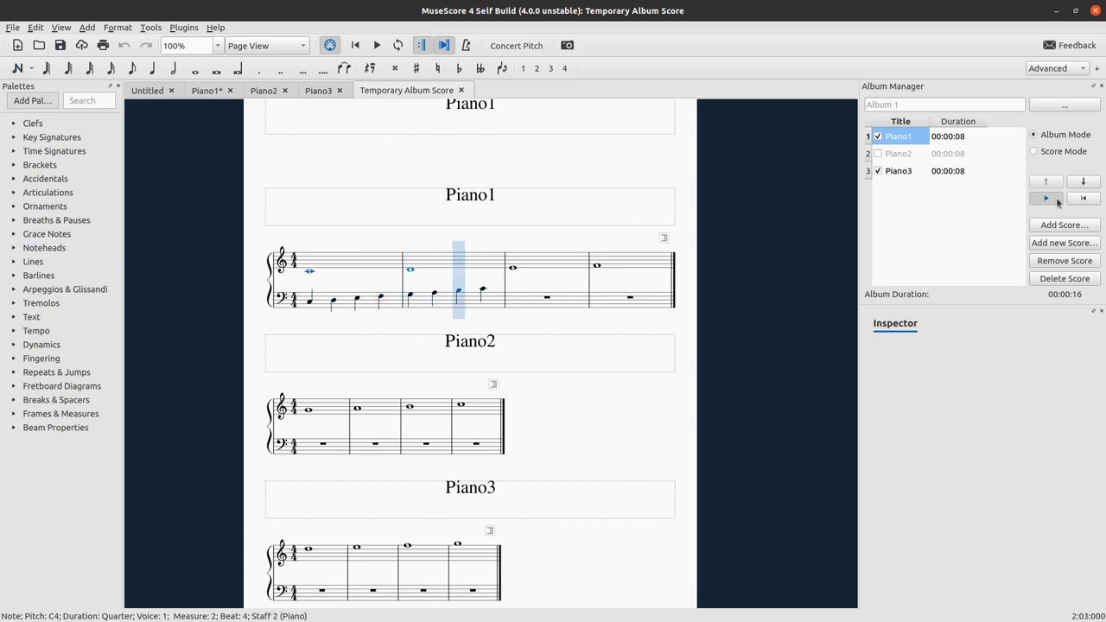
left_click(1058, 201)
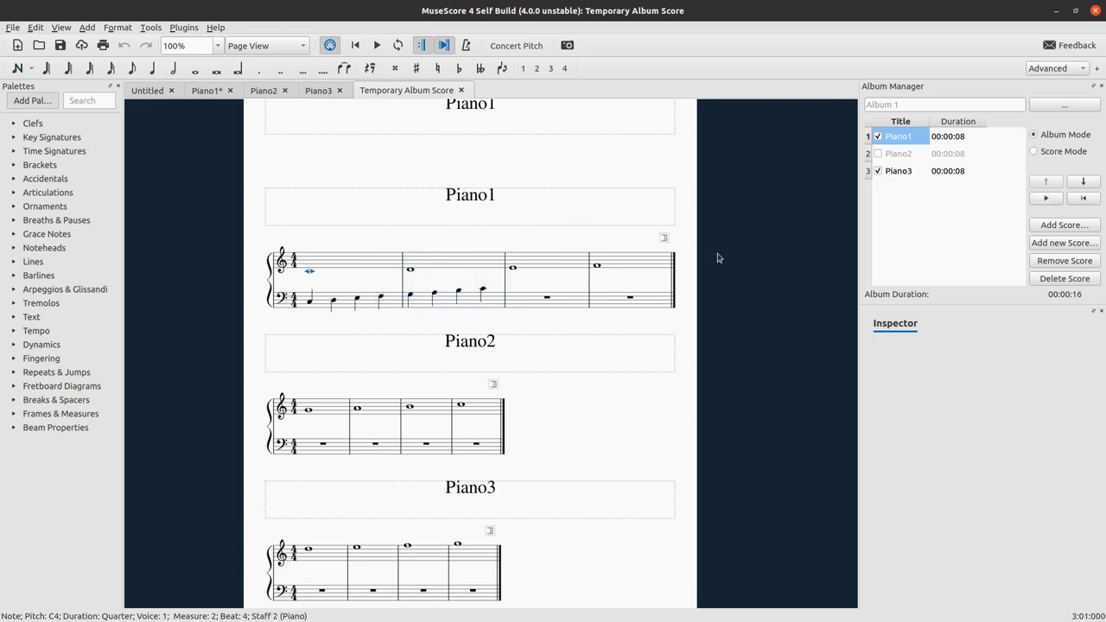
left_click(216, 90)
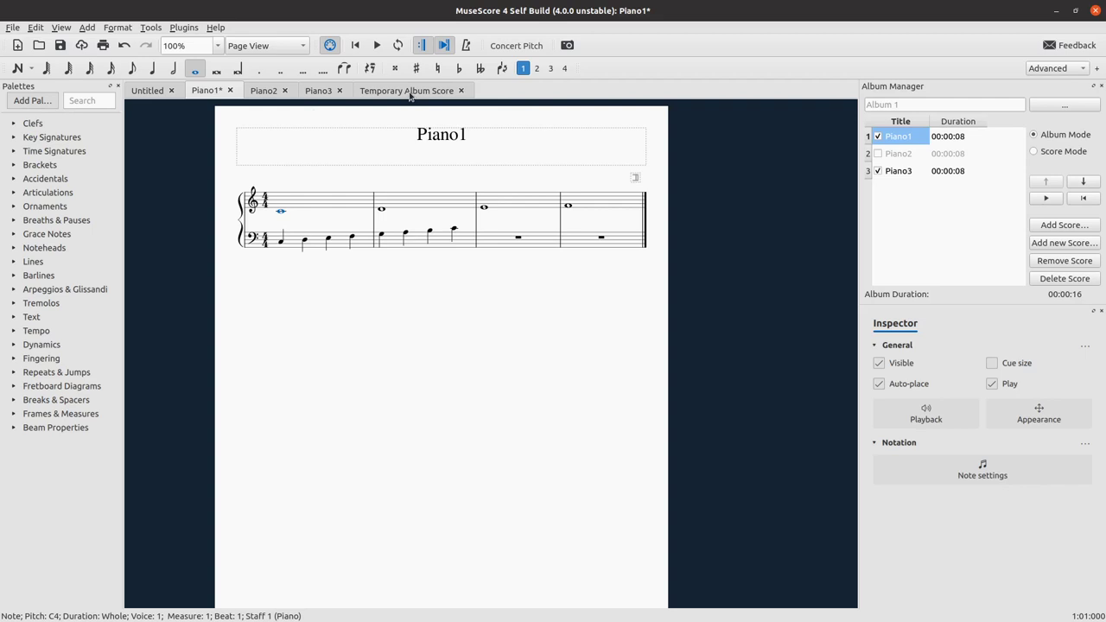
left_click(412, 91)
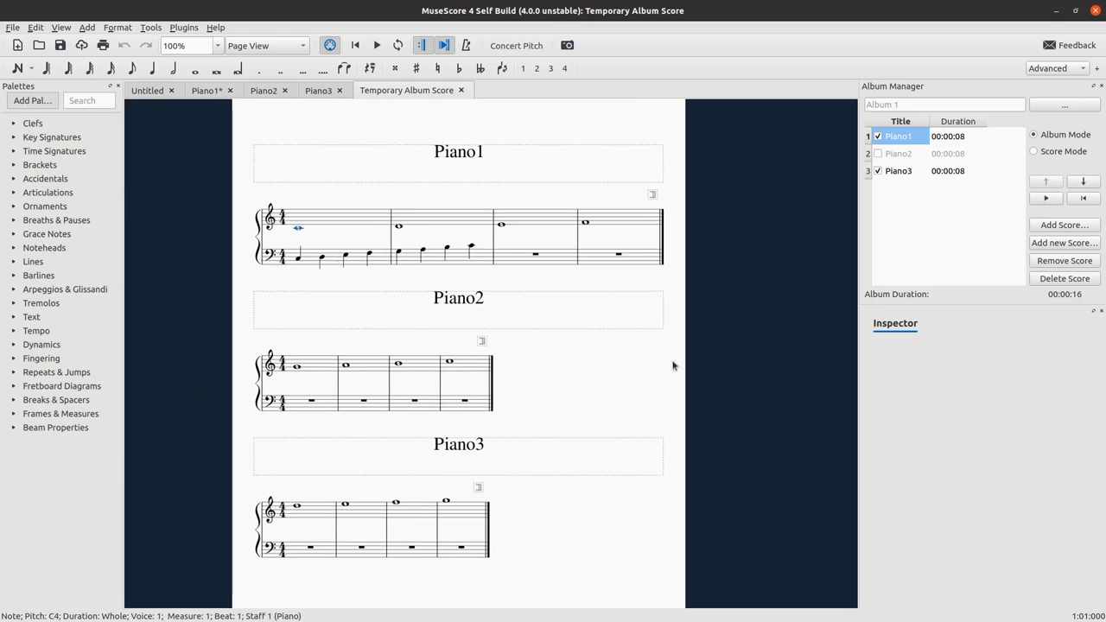
Print the album score to HelloYoutube.pdf in Documents/MuseScore4Development/Scores
left_click(13, 28)
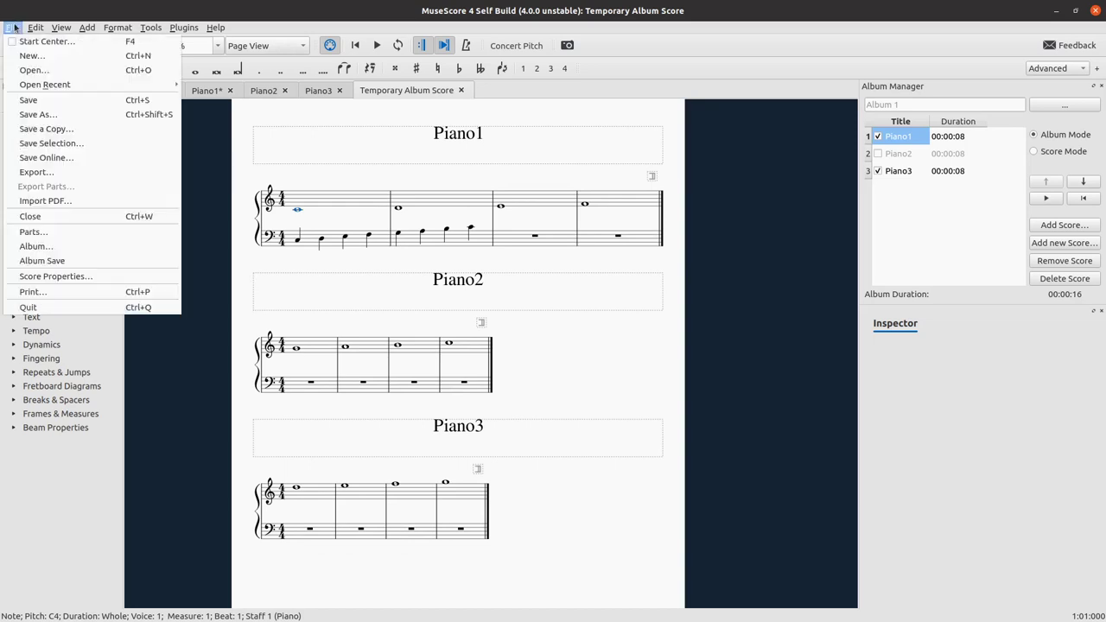
left_click(151, 155)
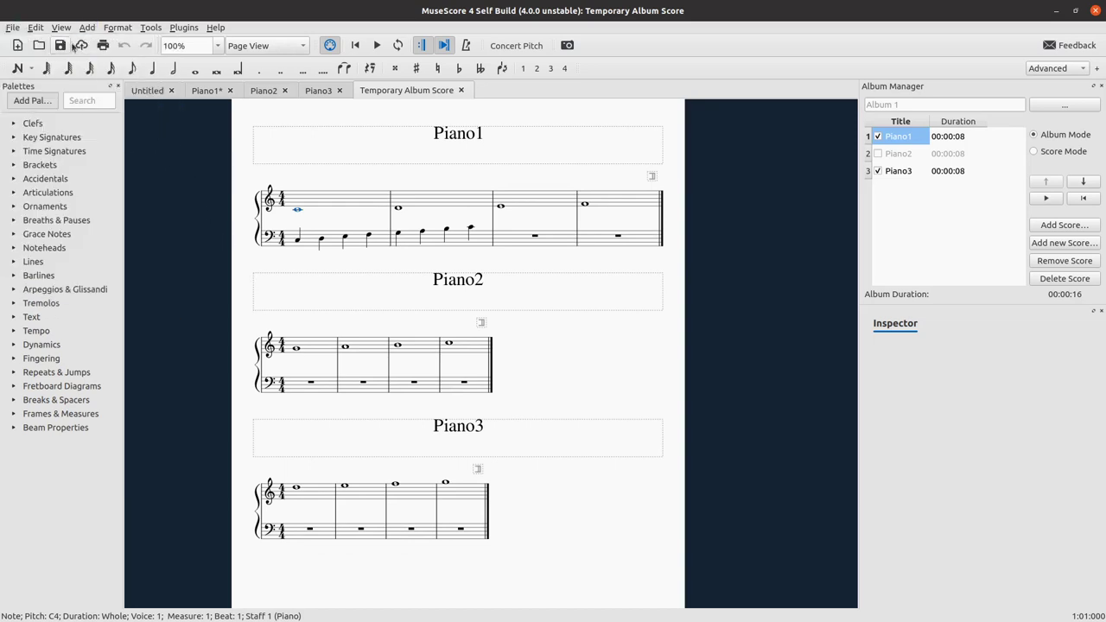
left_click(103, 45)
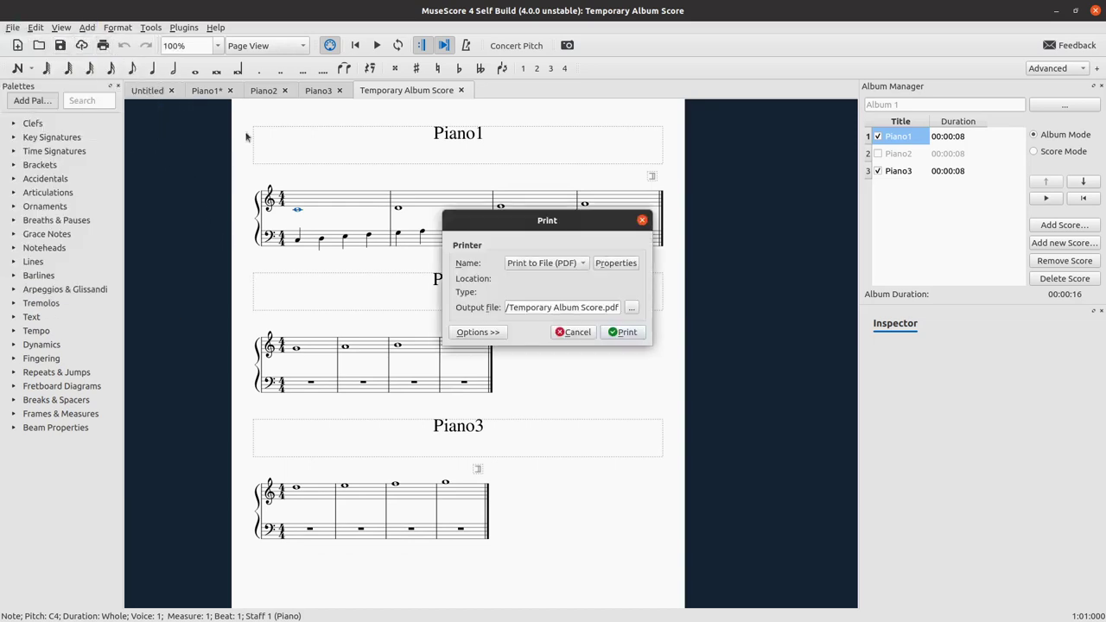
left_click(631, 307)
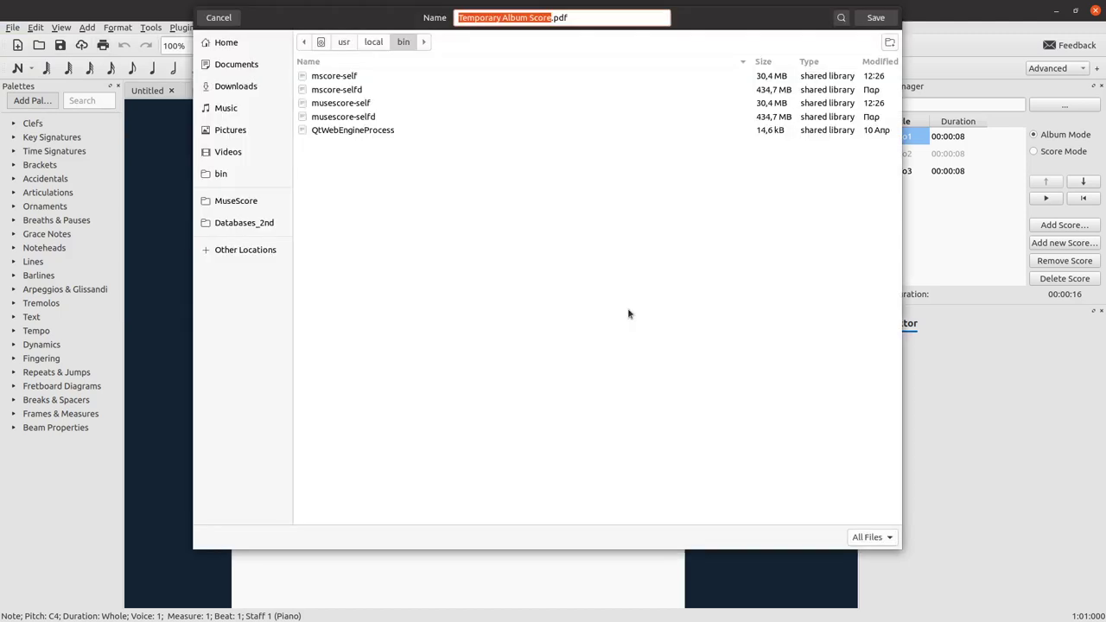
left_click(266, 65)
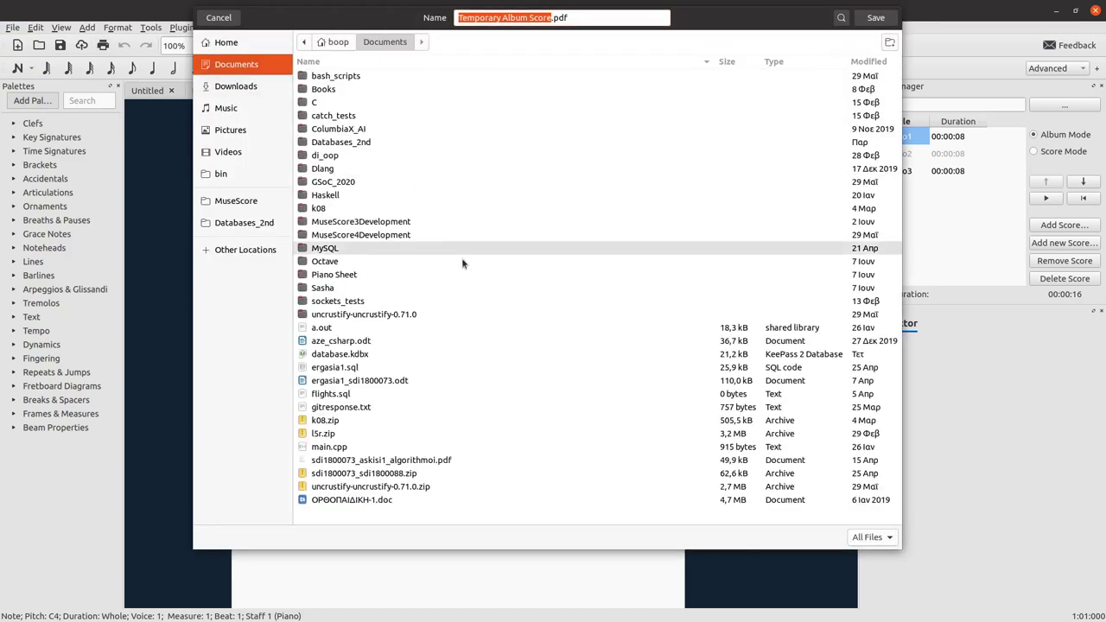
double_click(402, 235)
double_click(355, 116)
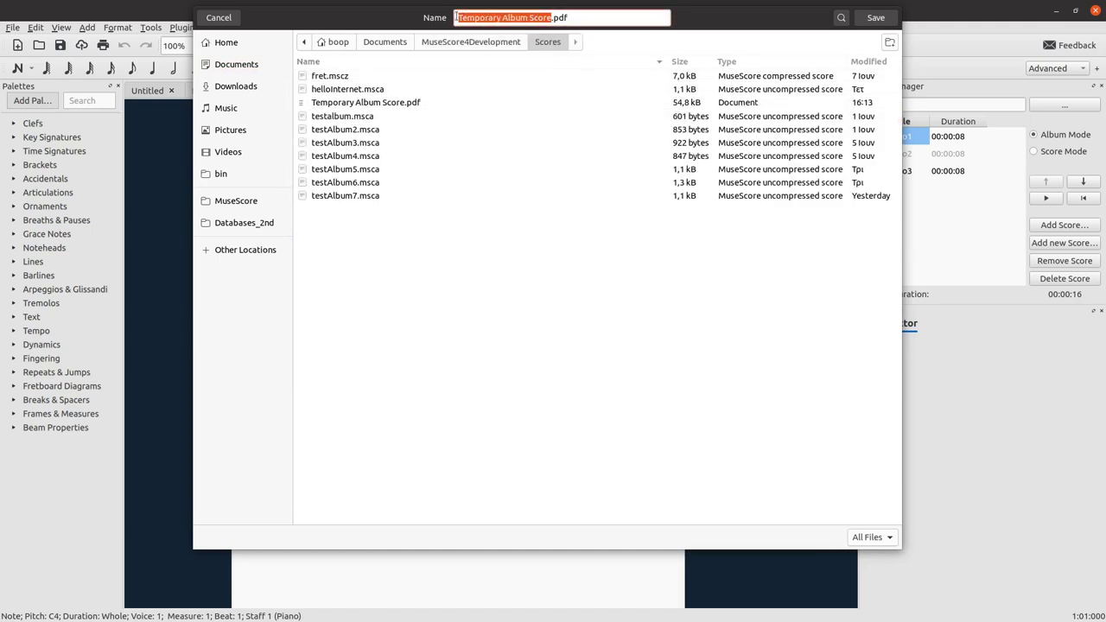
type("HelloYoutub")
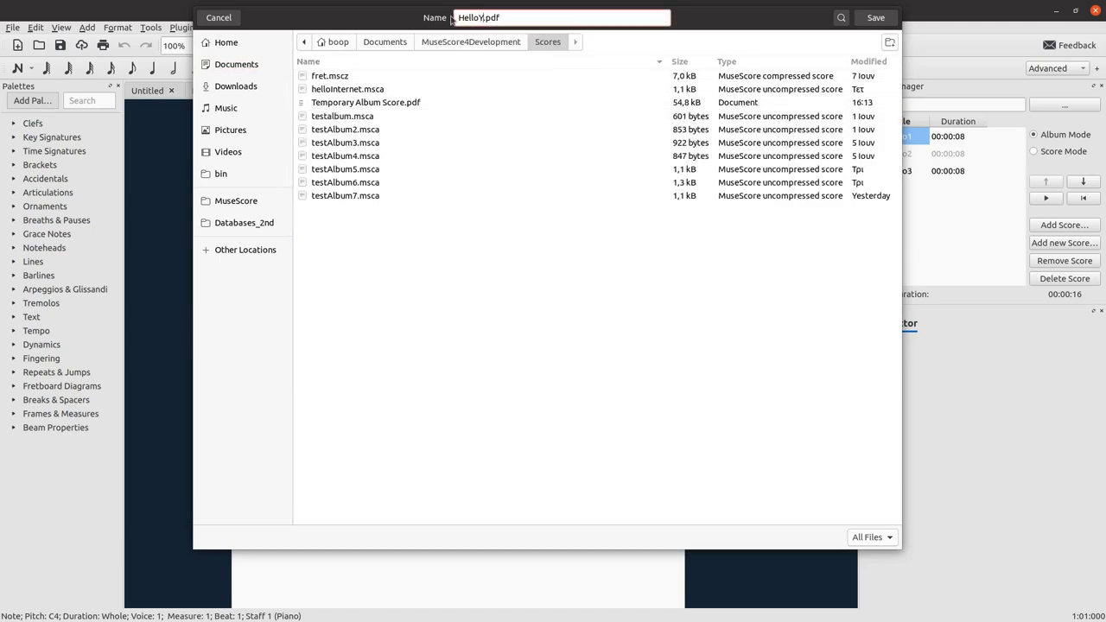
type("e")
key("Return")
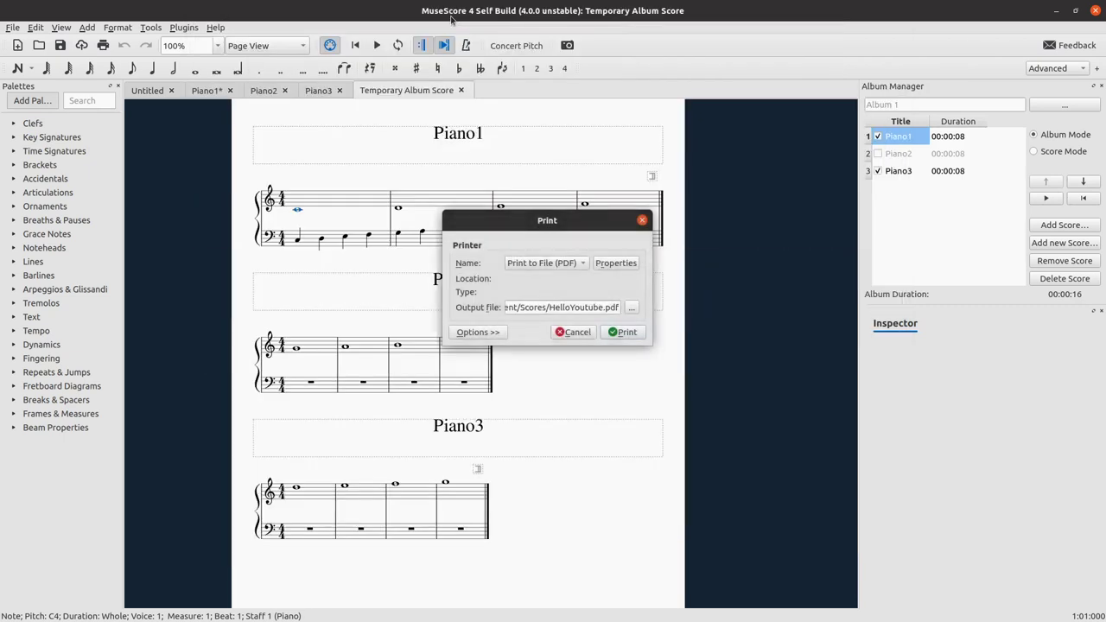
left_click(624, 332)
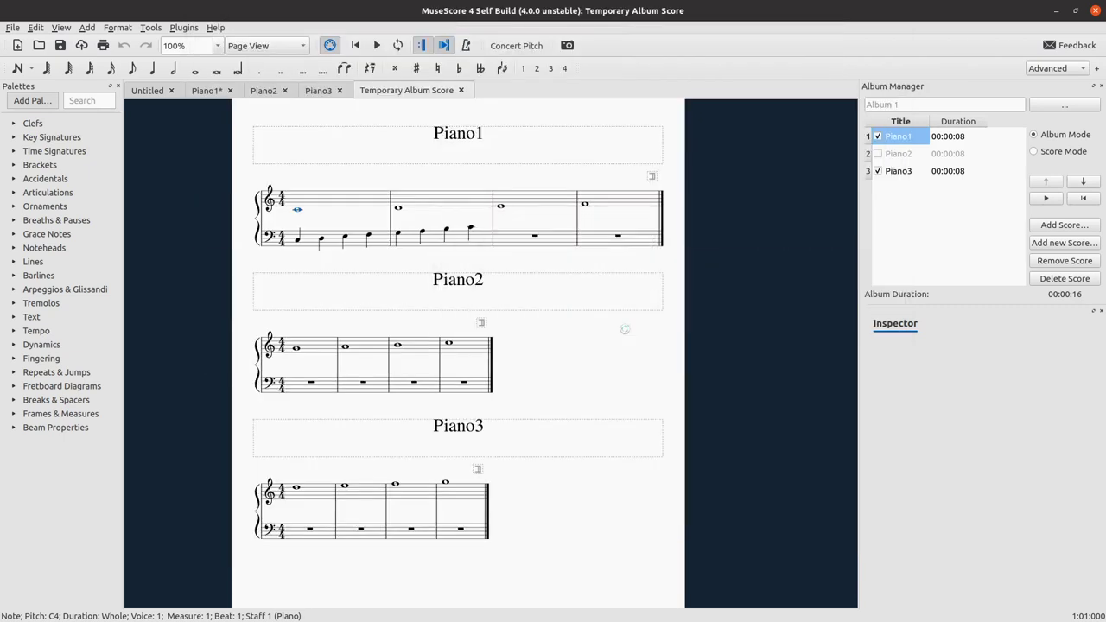
Browse to Documents/MuseScore4Development/Scores in Nemo and open HelloYoutube.pdf
key("super+e")
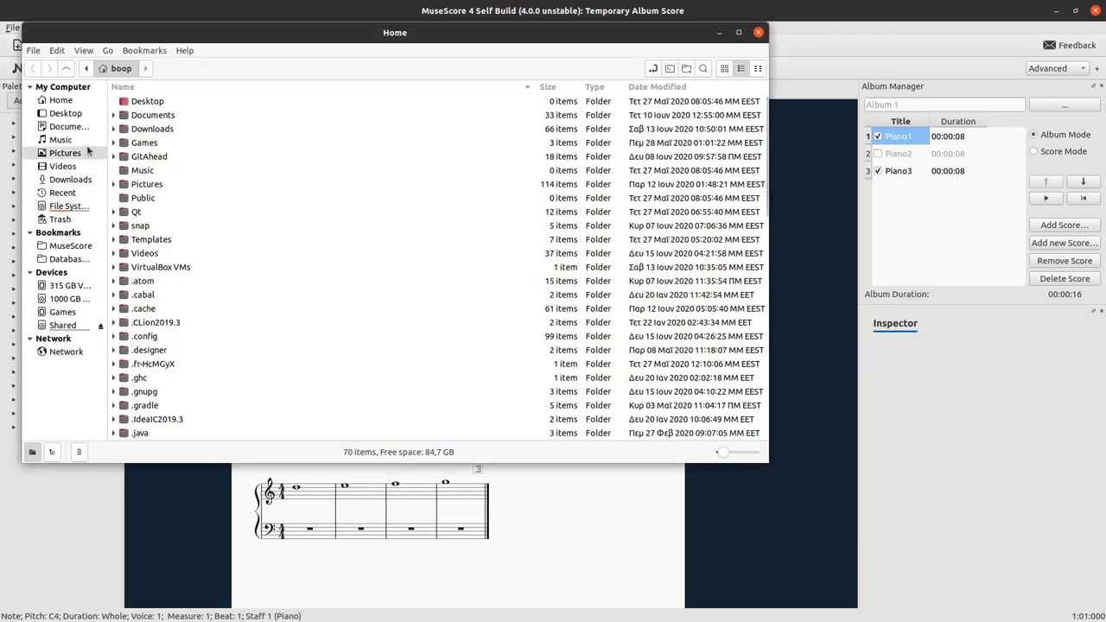
left_click(69, 126)
double_click(203, 253)
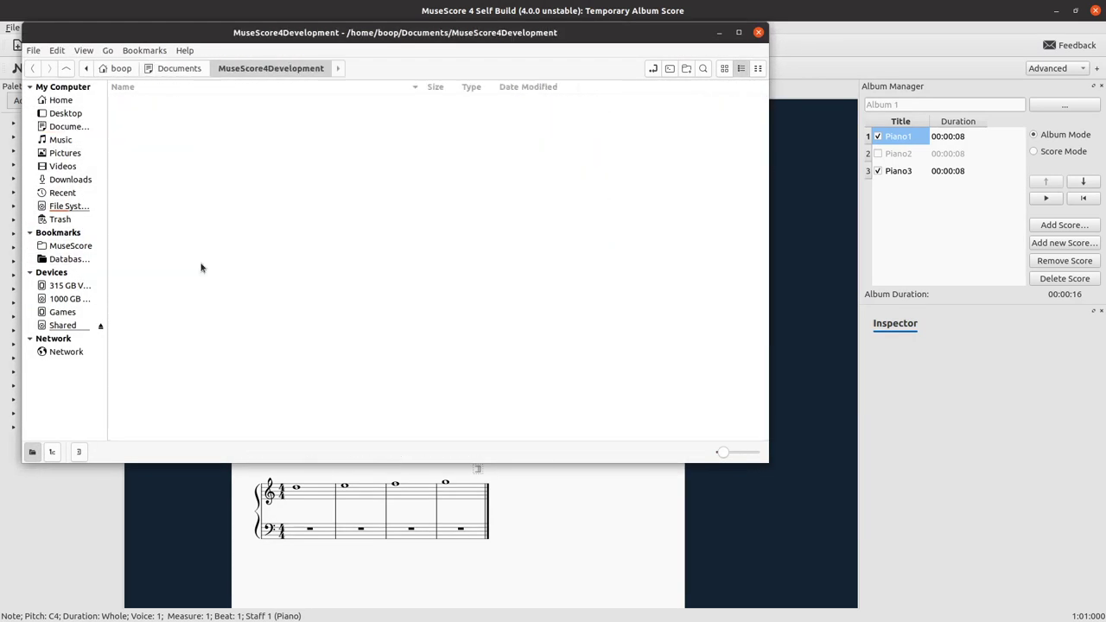
double_click(160, 142)
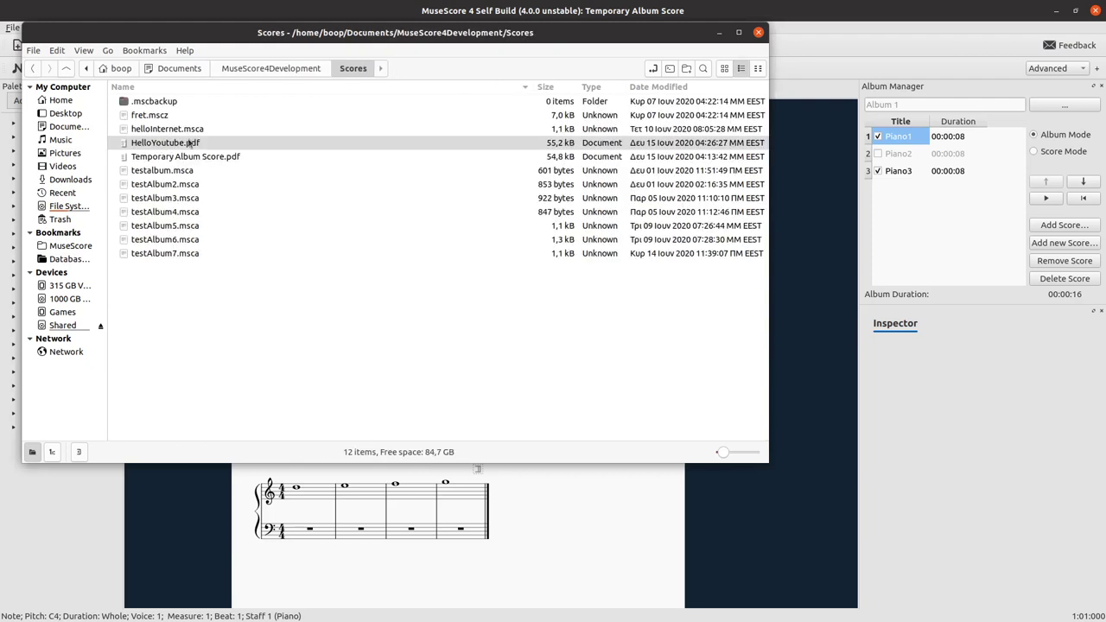
double_click(194, 143)
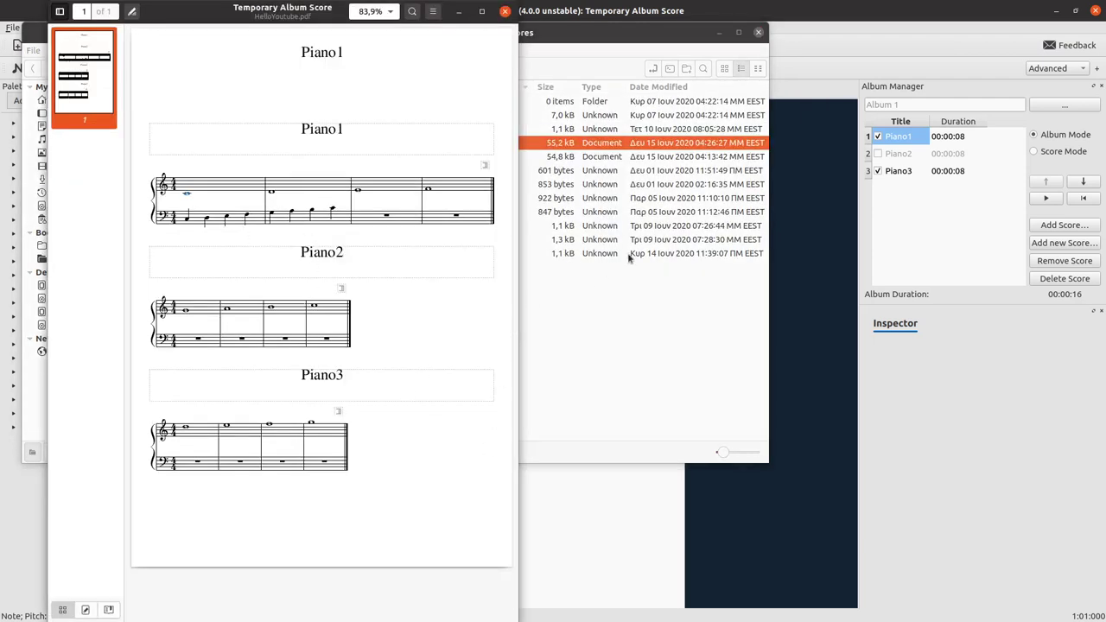
Close the PDF viewer and Nemo window, returning to the MuseScore album score
left_click(758, 33)
key("ctrl+w")
key("alt+Tab")
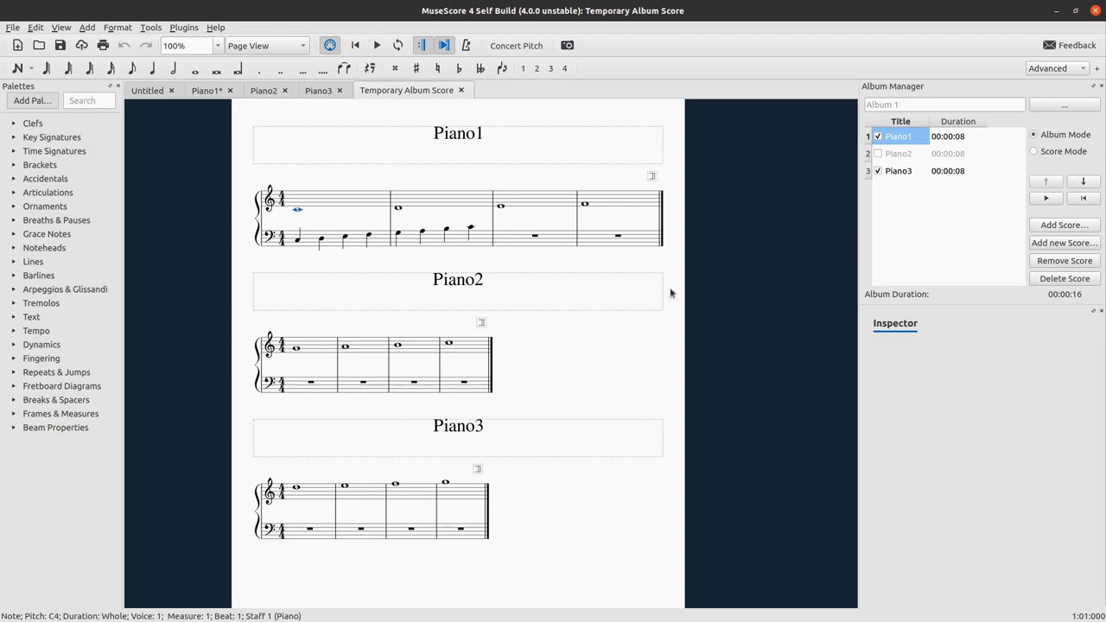
Add Piano4.mscz to the album through Add Score
left_click_drag(648, 348, 606, 378)
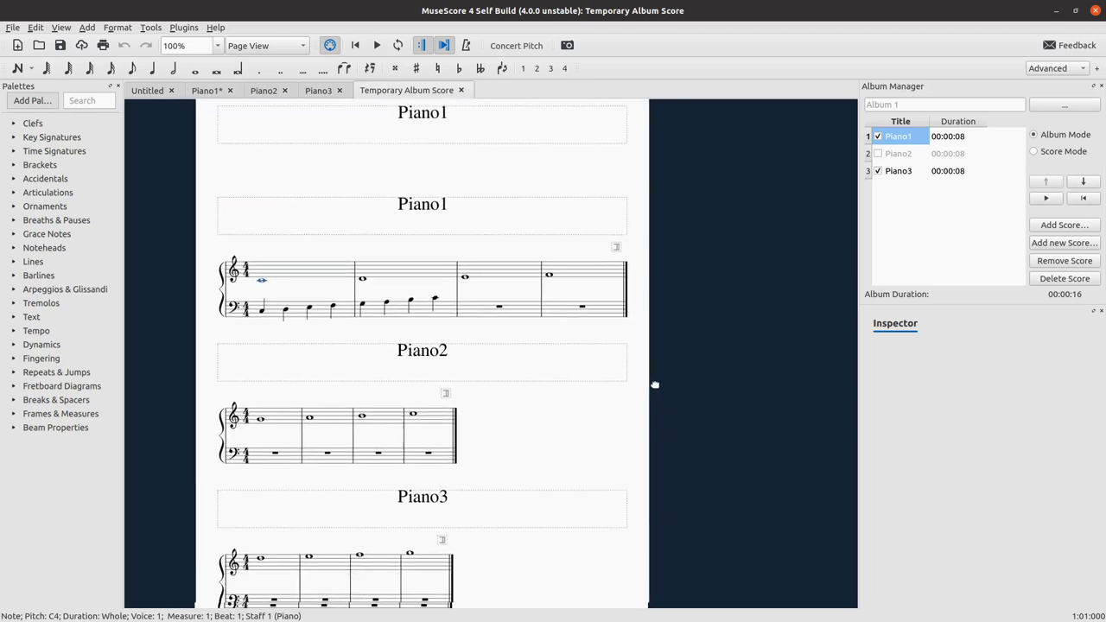
left_click(1063, 225)
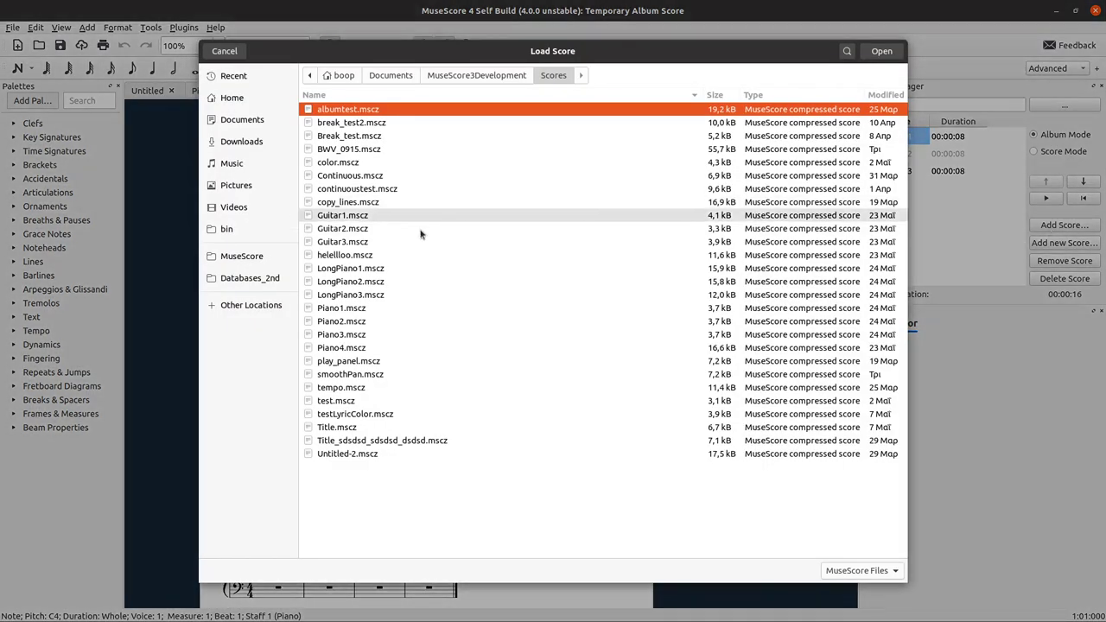
left_click(348, 349)
double_click(347, 349)
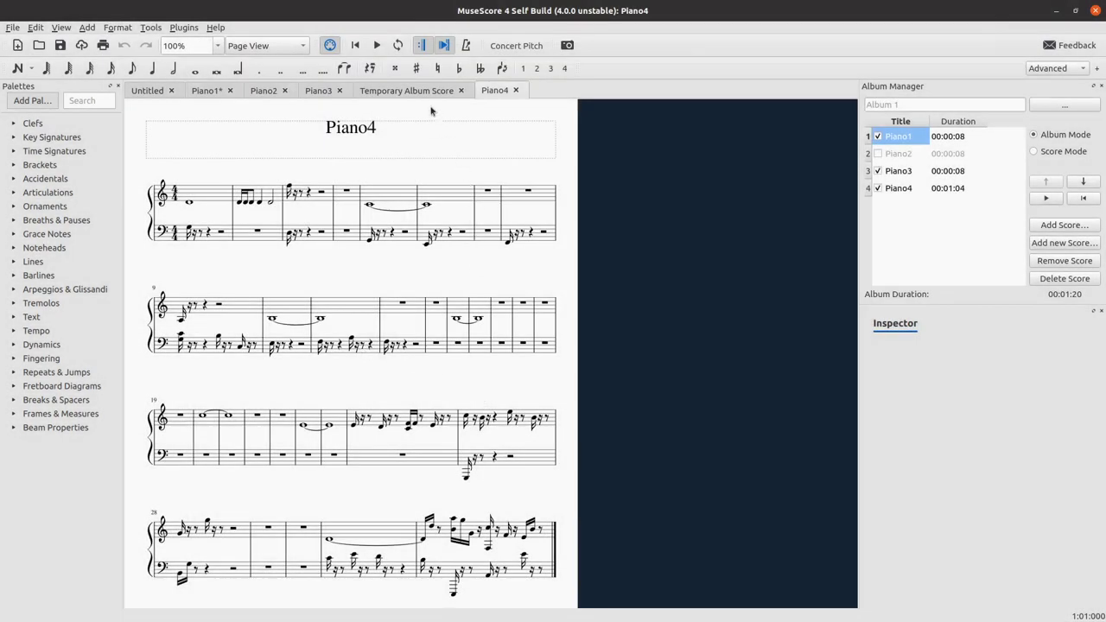
left_click(422, 91)
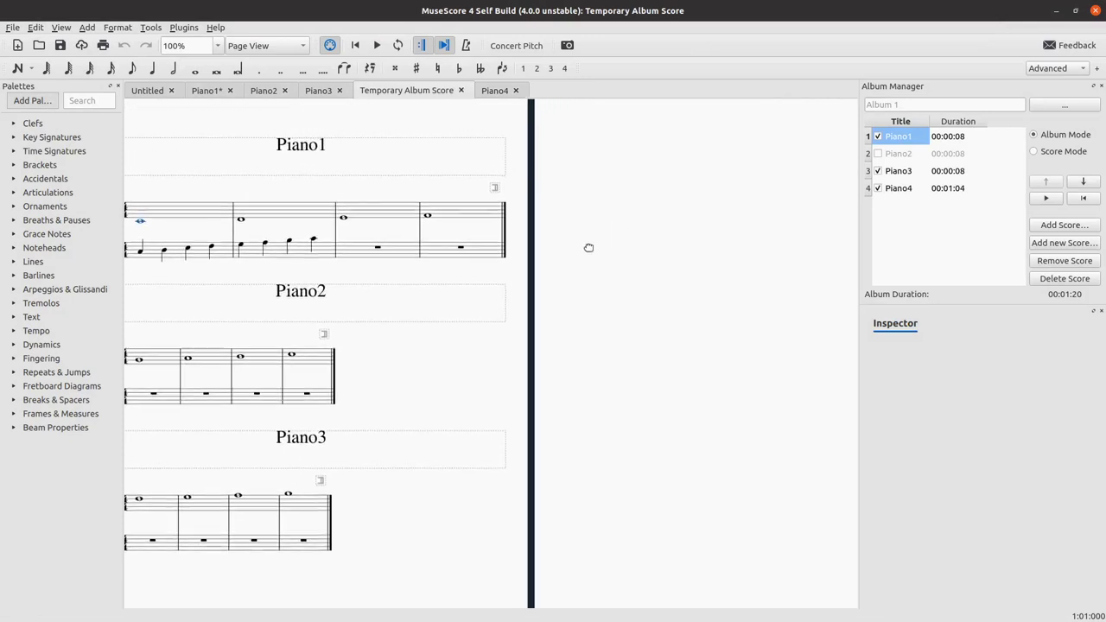
Move Piano3 below Piano4, giving the order Piano1, Piano2, Piano4, Piano3
scroll(536, 319, "down", 8)
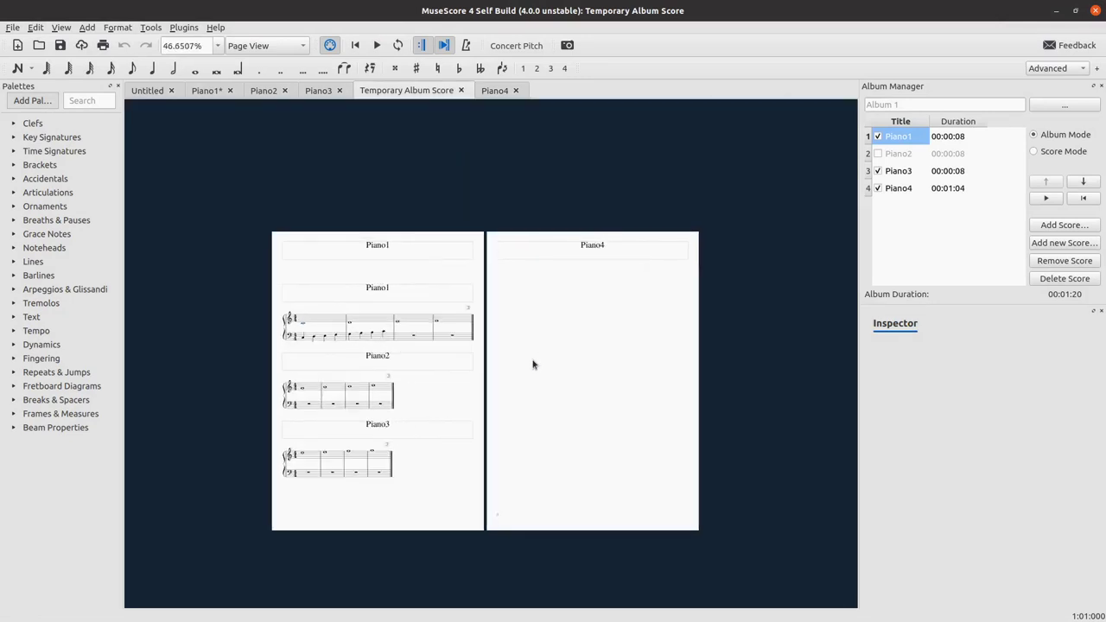
left_click(911, 172)
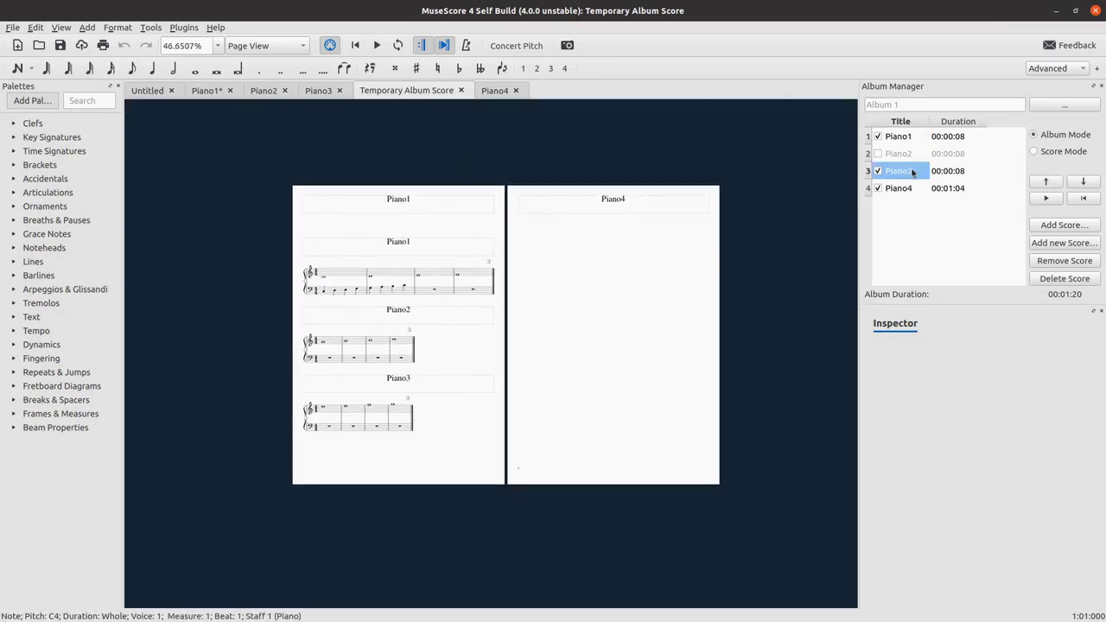
left_click(1082, 183)
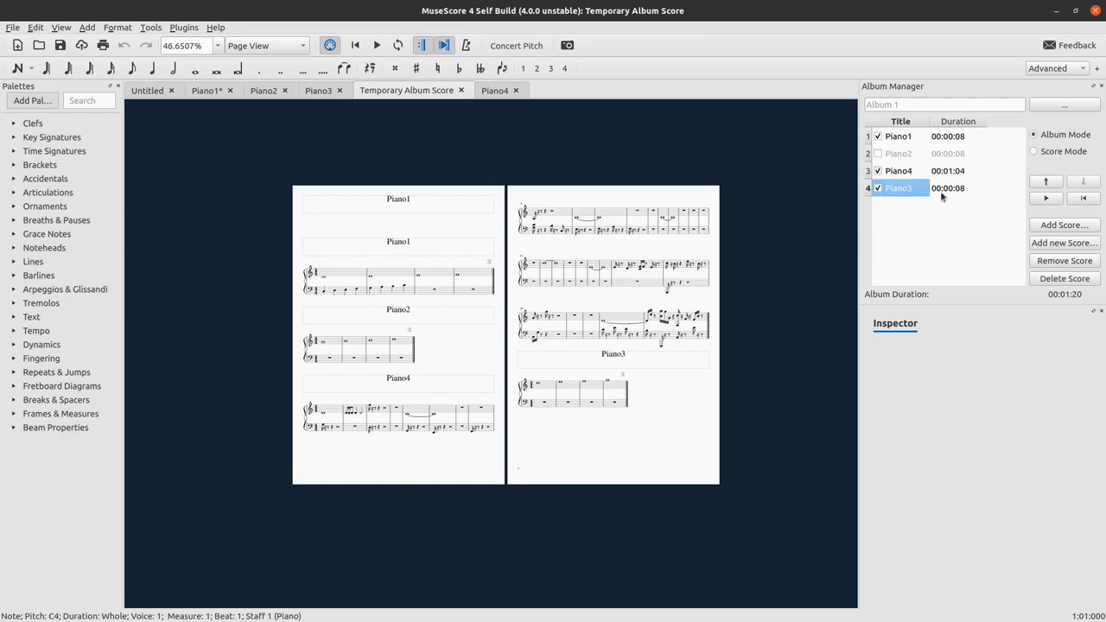
left_click(1053, 181)
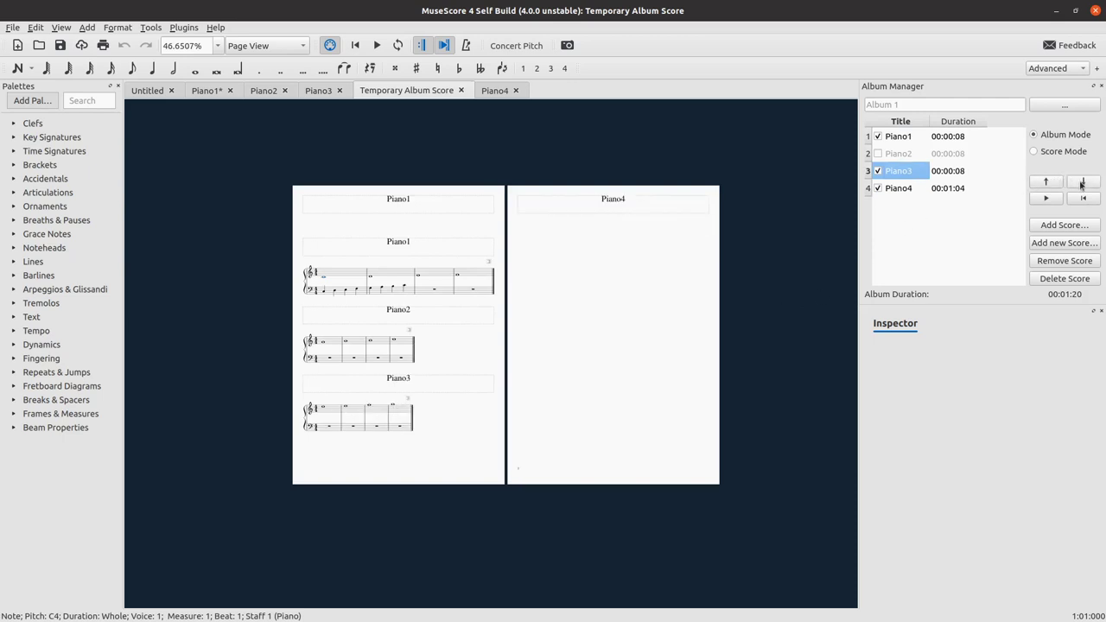
left_click(1080, 183)
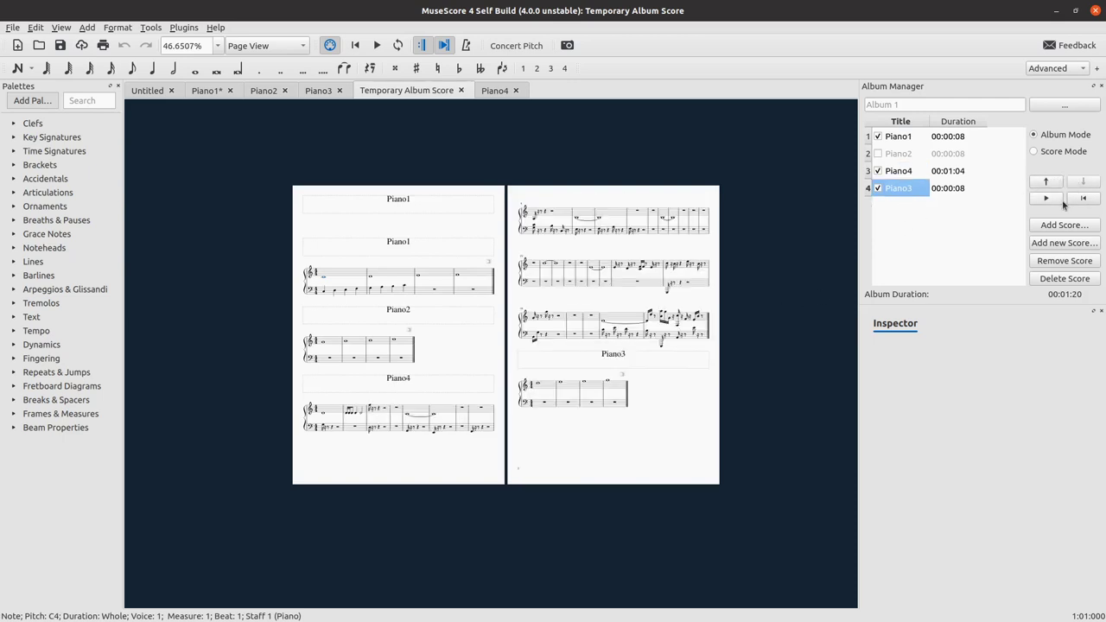